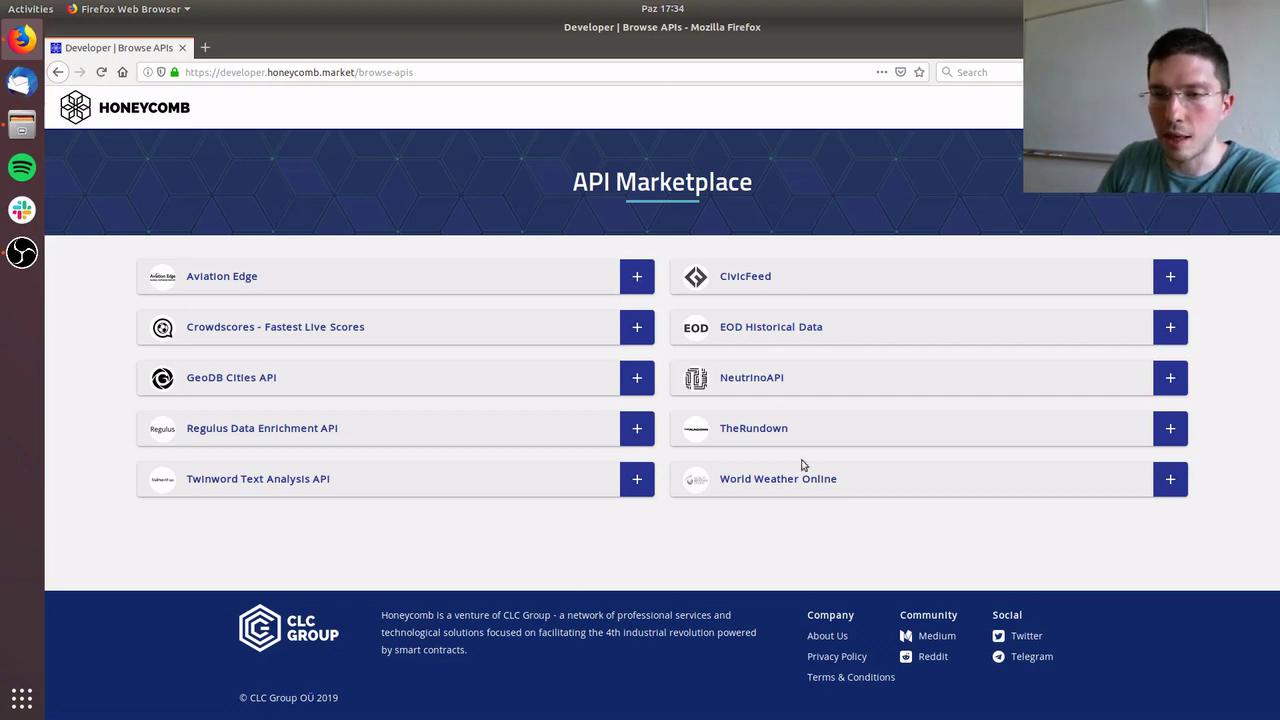
- Open the details of the Crowdscores - Fastest Live Scores API and look through its list of endpoints
click(274, 339)
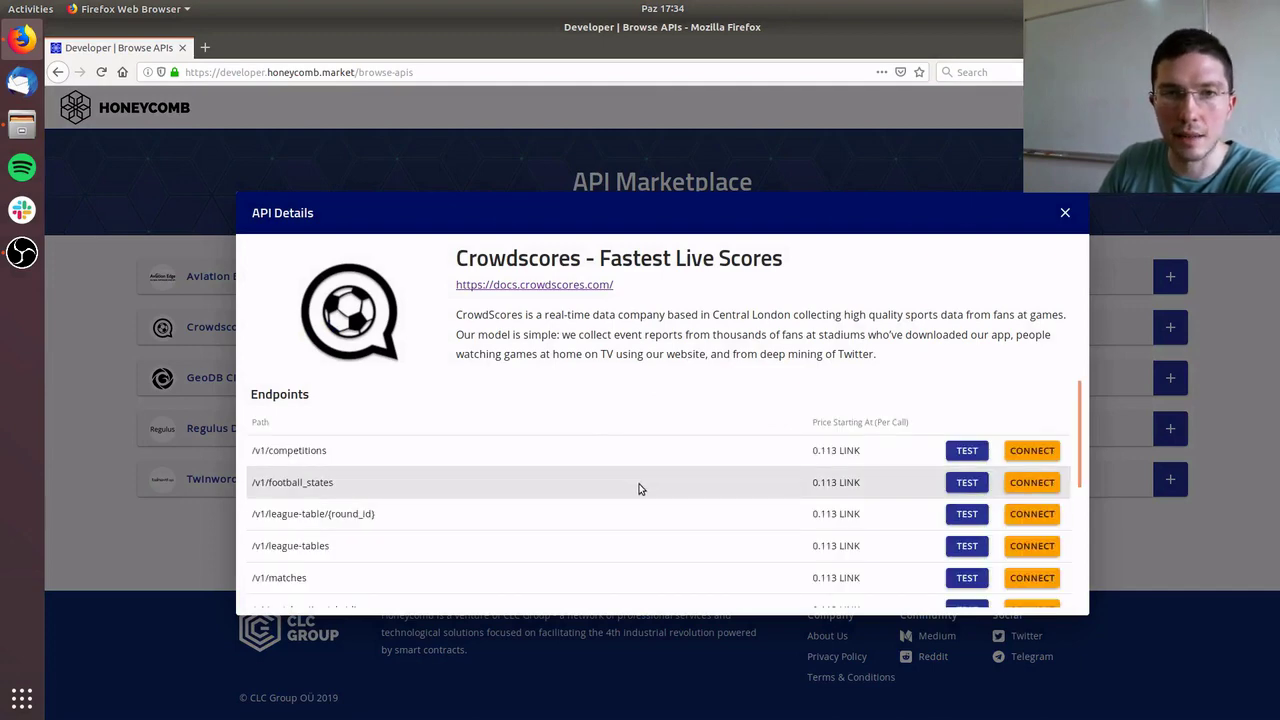
scroll(526, 486, down, 3)
scroll(460, 545, up, 5)
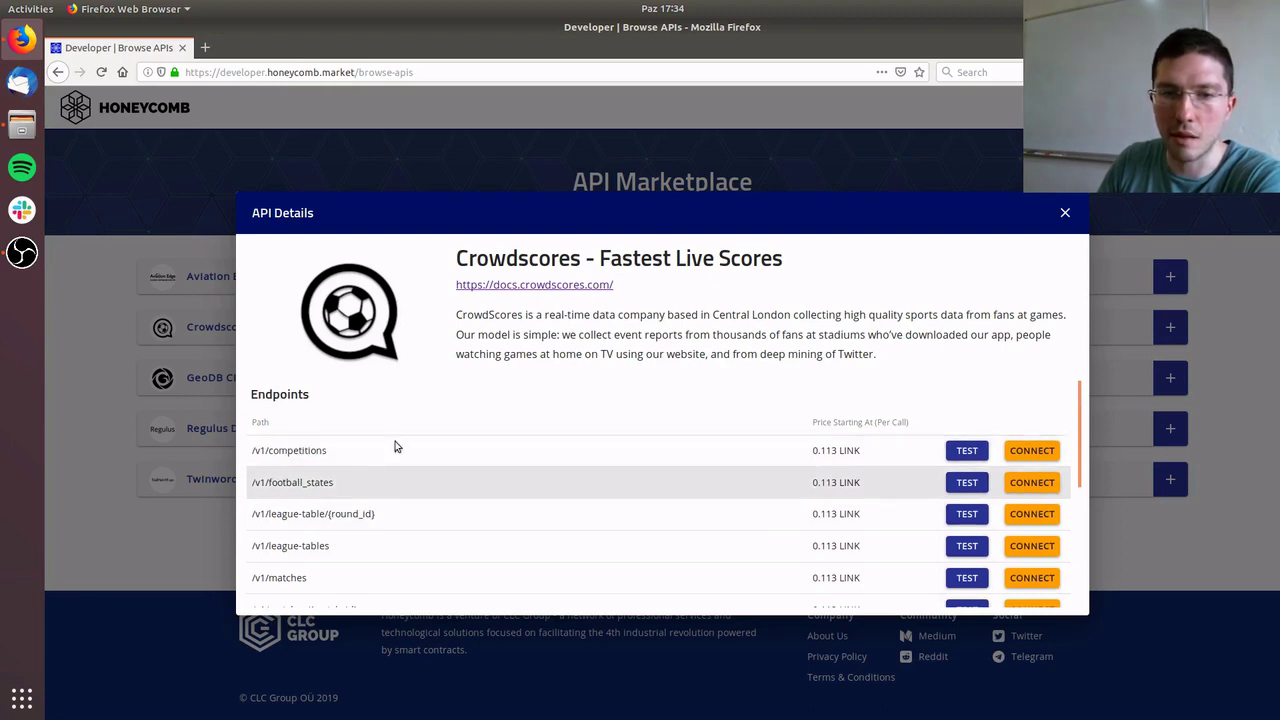
- Open the Crowdscores documentation in a new tab and view the path of the Matches List endpoint
middle_click(517, 286)
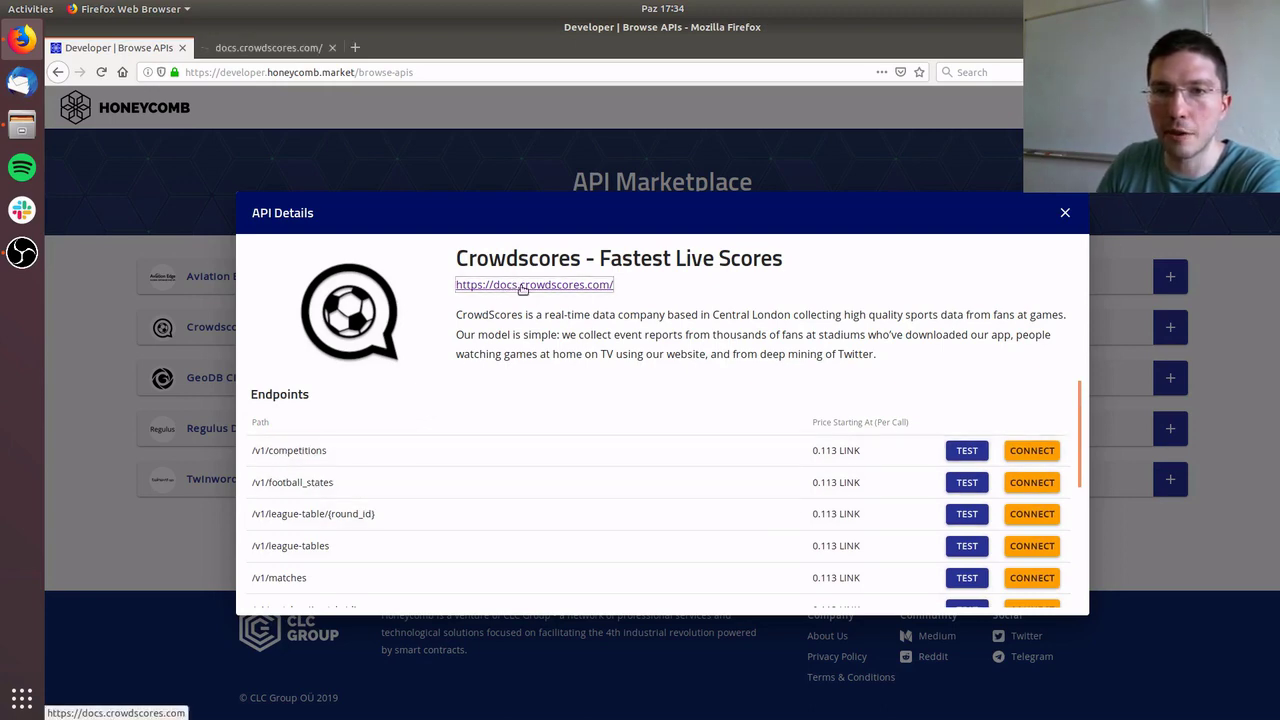
click(240, 48)
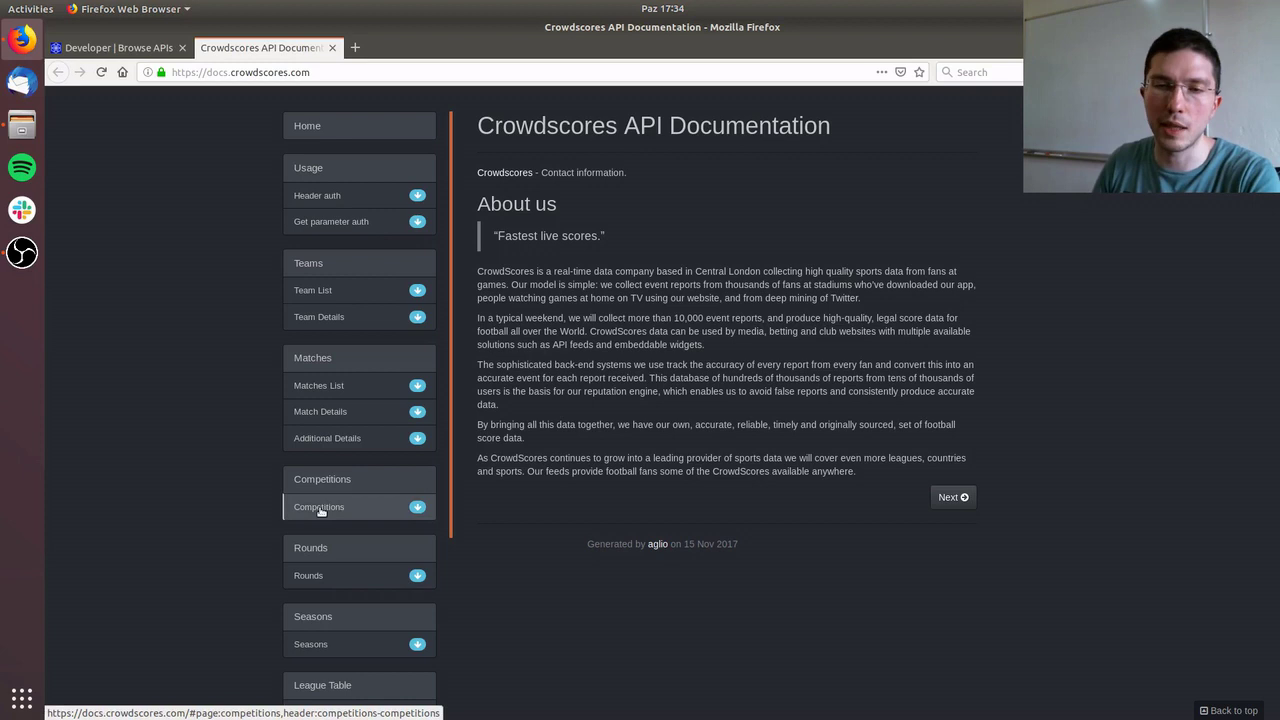
click(343, 390)
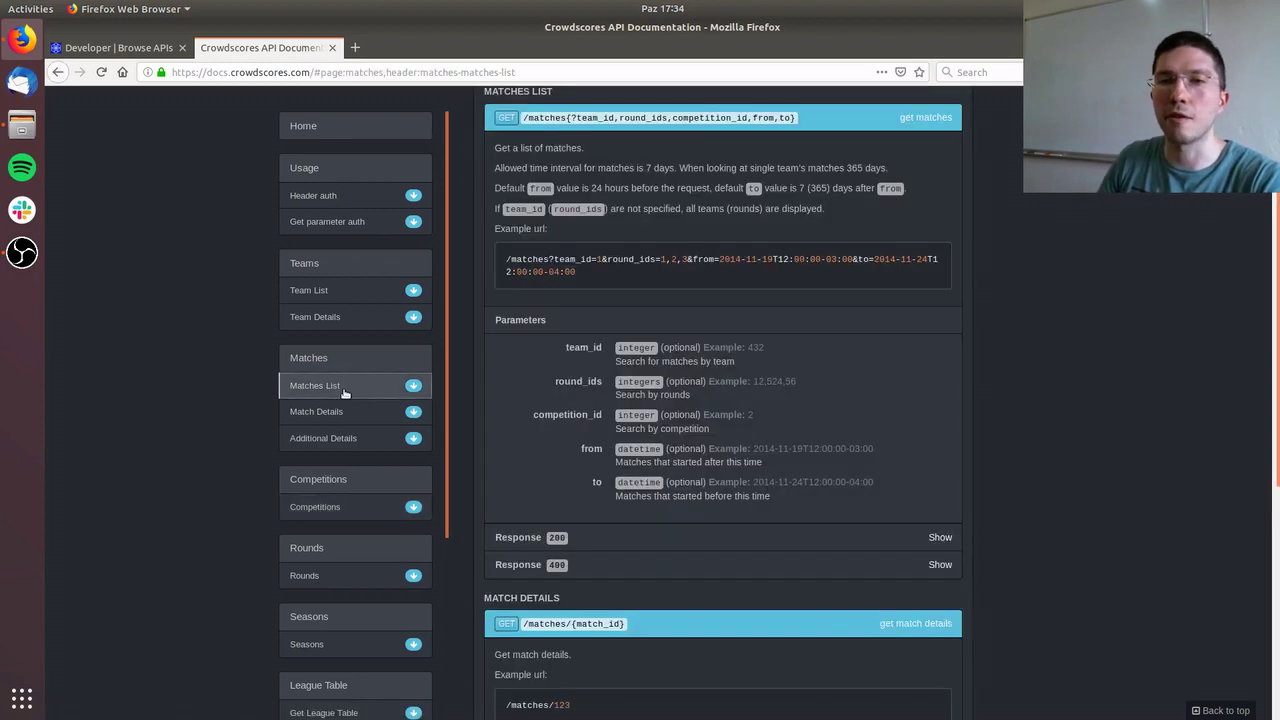
drag(544, 118, 566, 119)
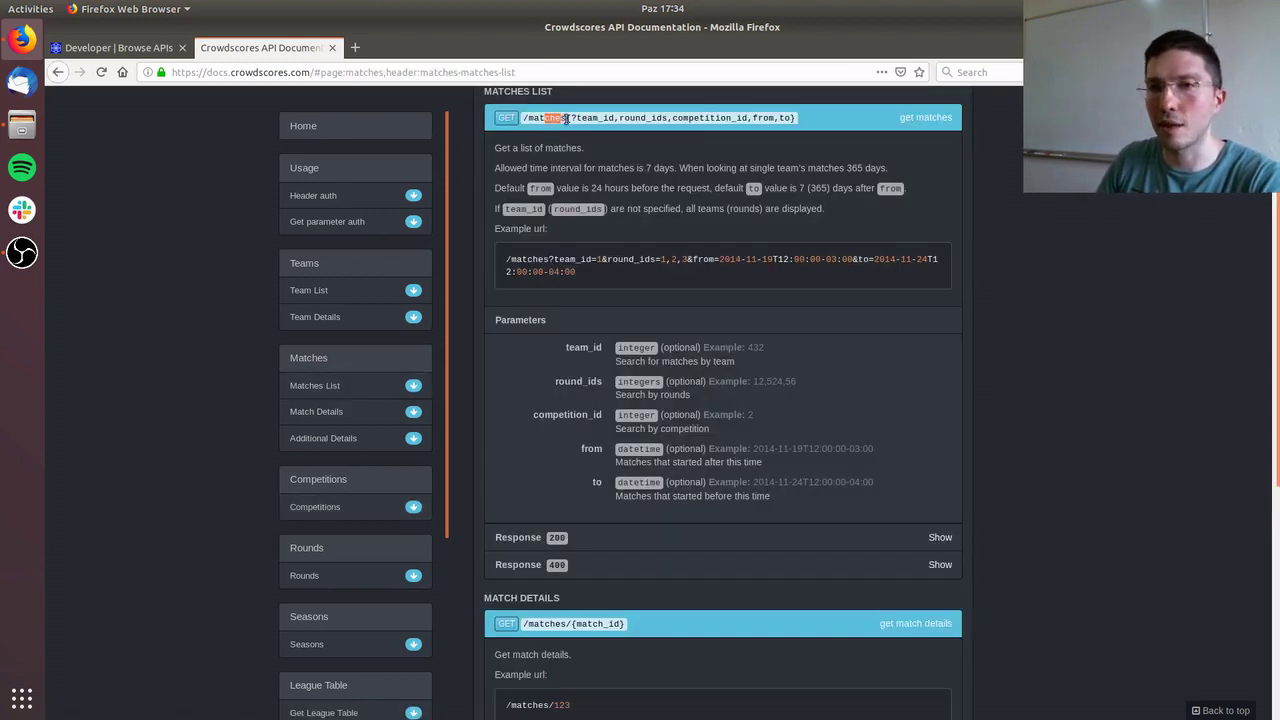
- Return to the marketplace's Crowdscores details and check the per-call price of the /v1/matches endpoint
click(118, 47)
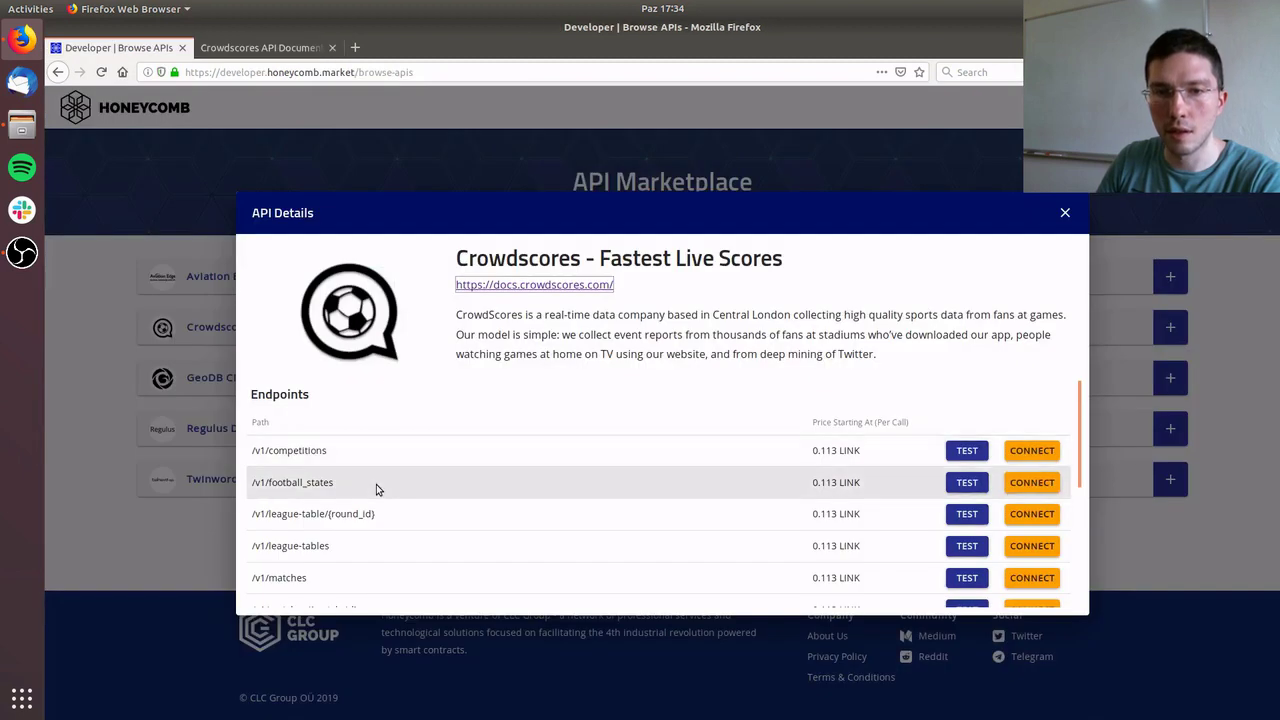
scroll(376, 484, down, 2)
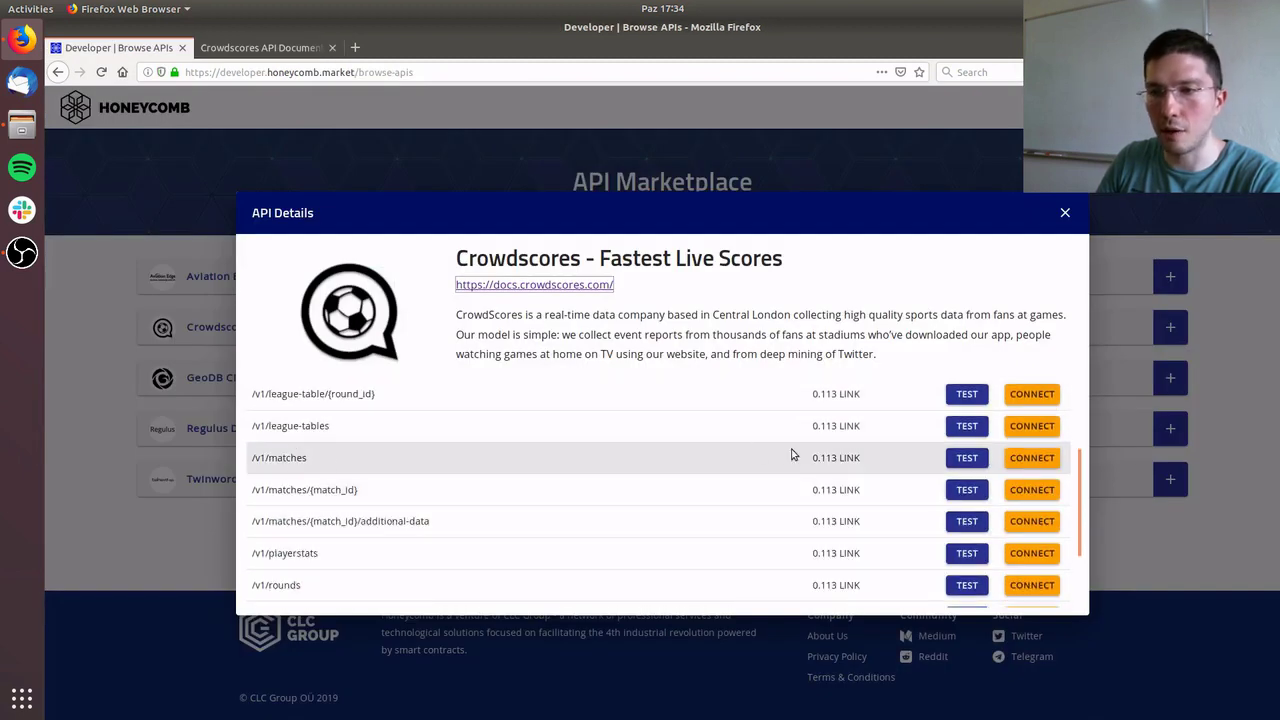
drag(813, 459, 866, 460)
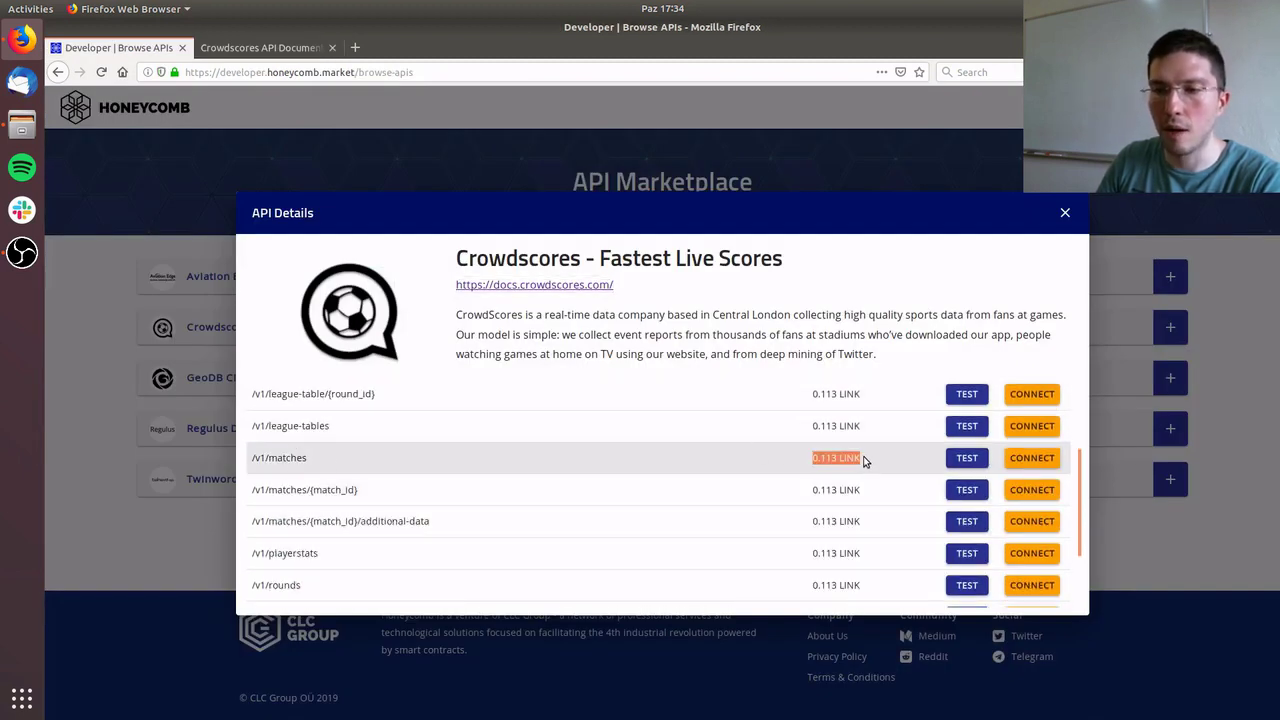
click(866, 460)
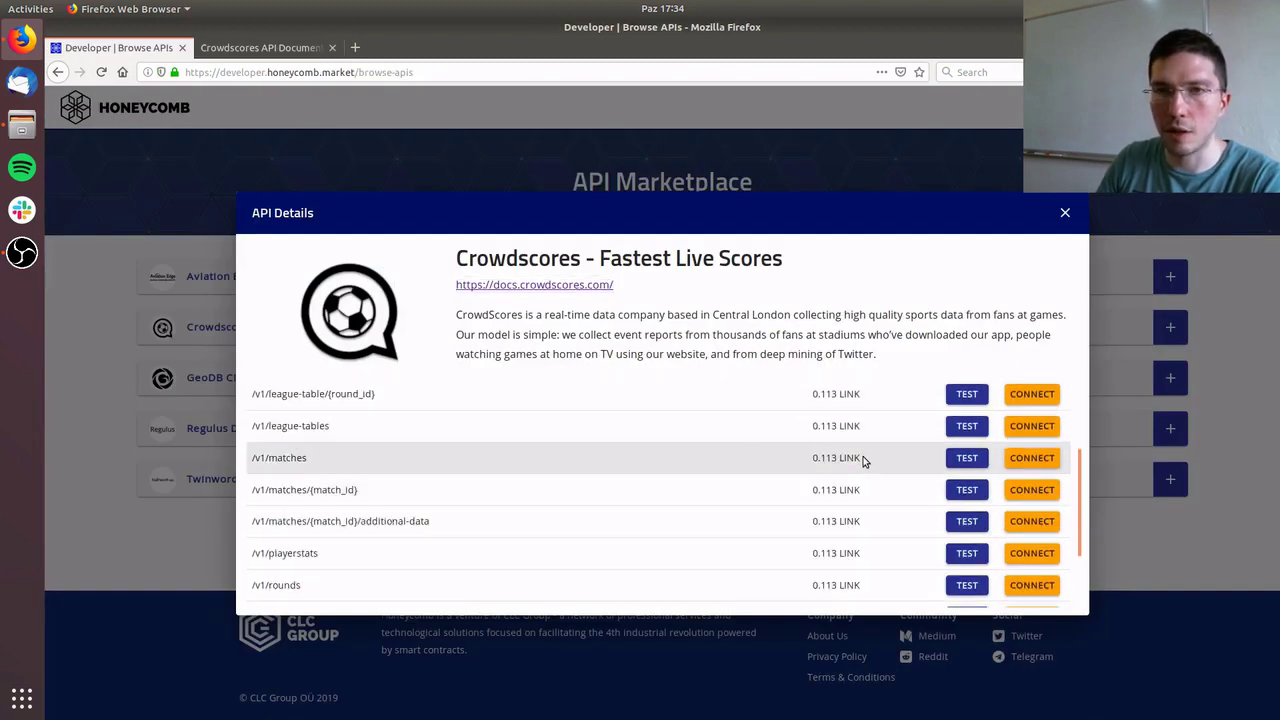
- Review the Matches List parameters in the Crowdscores documentation, and close the marketplace's API details
click(247, 48)
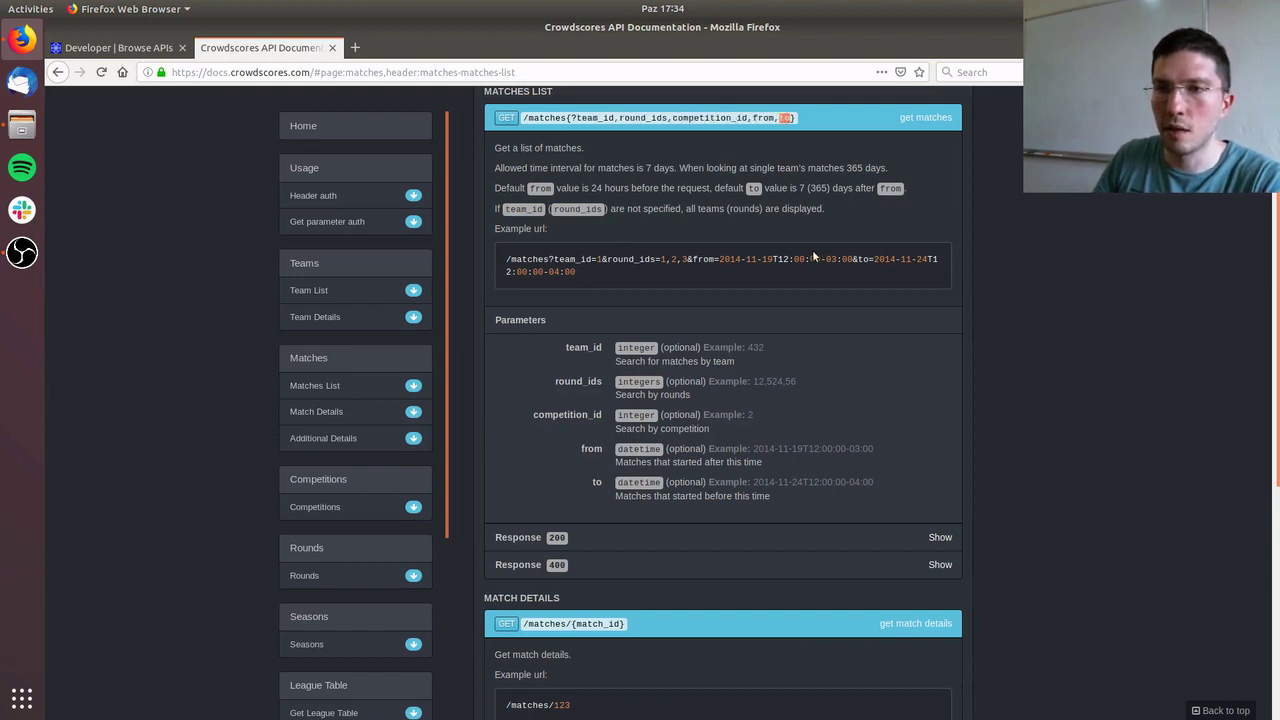
click(115, 47)
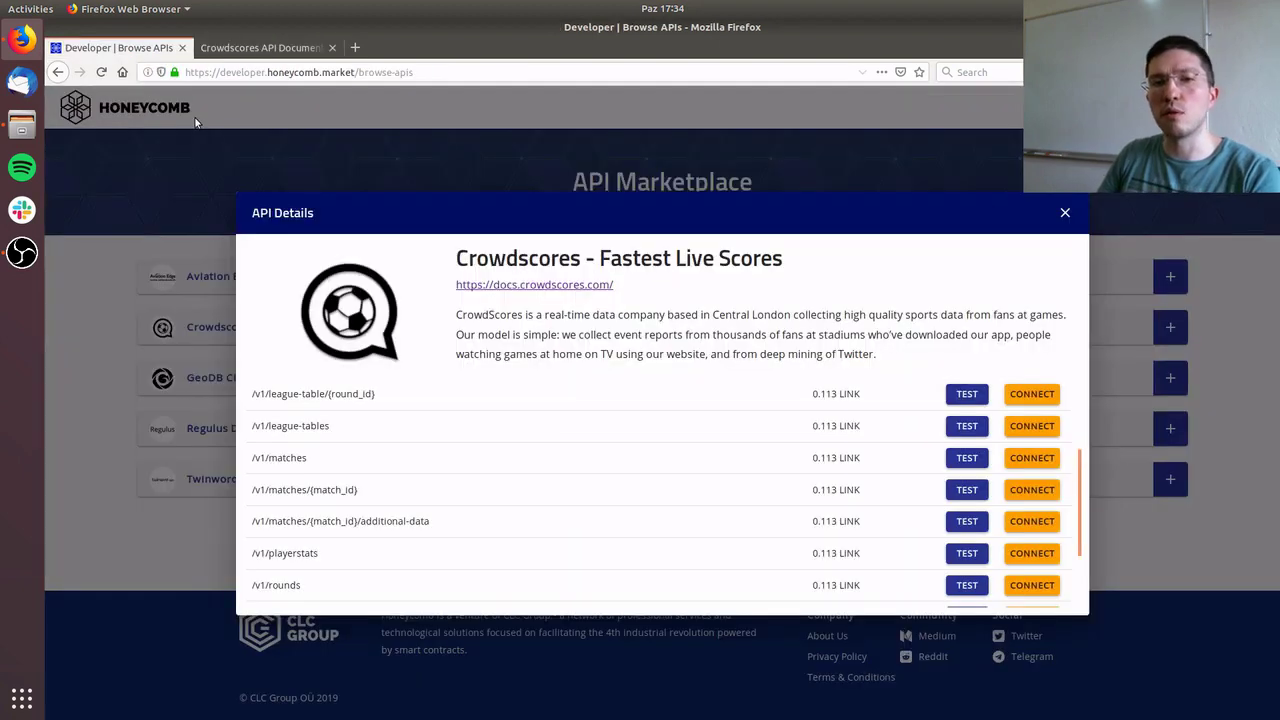
click(1065, 215)
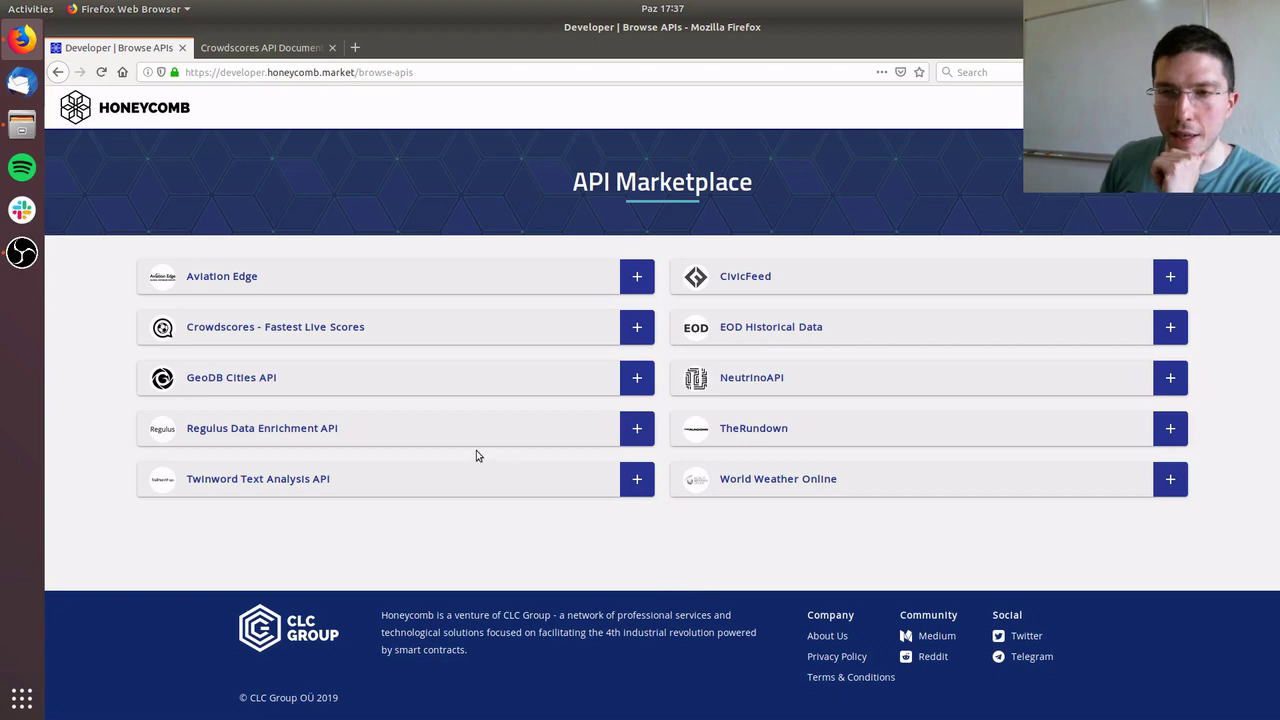
- Open the CivicFeed API details and bring up the test form for its /news/search endpoint
click(776, 278)
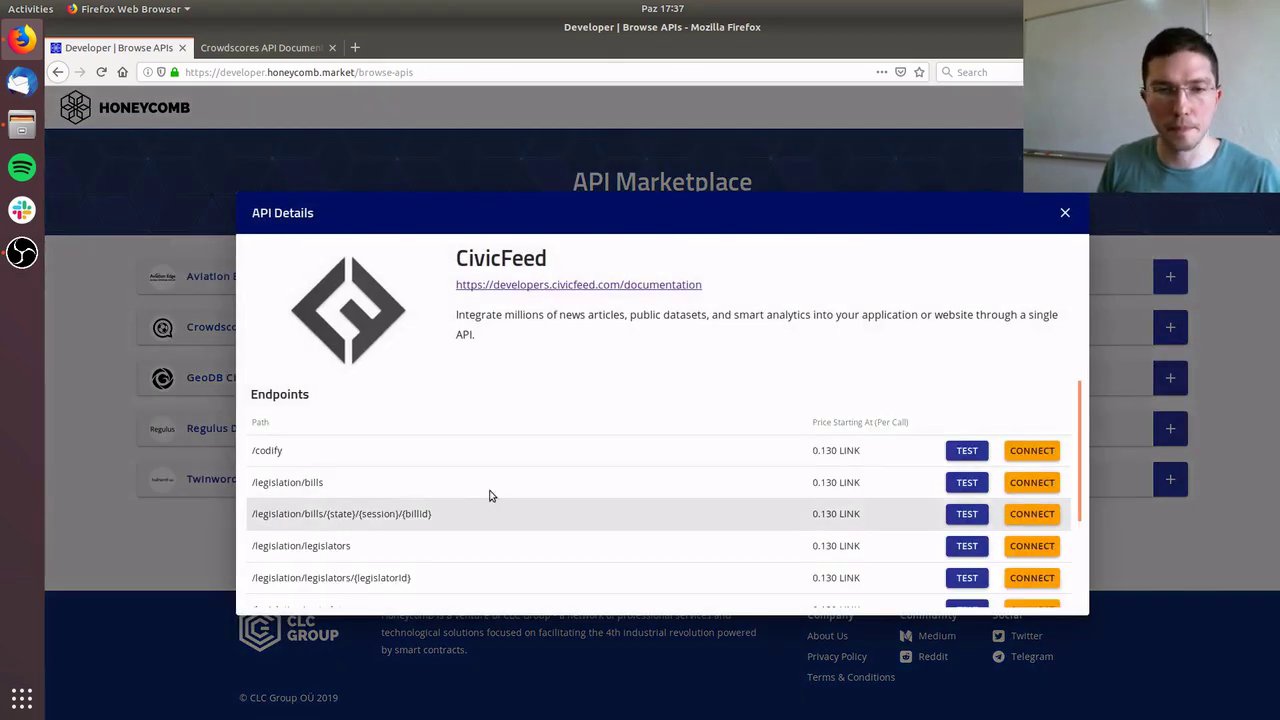
scroll(490, 488, down, 3)
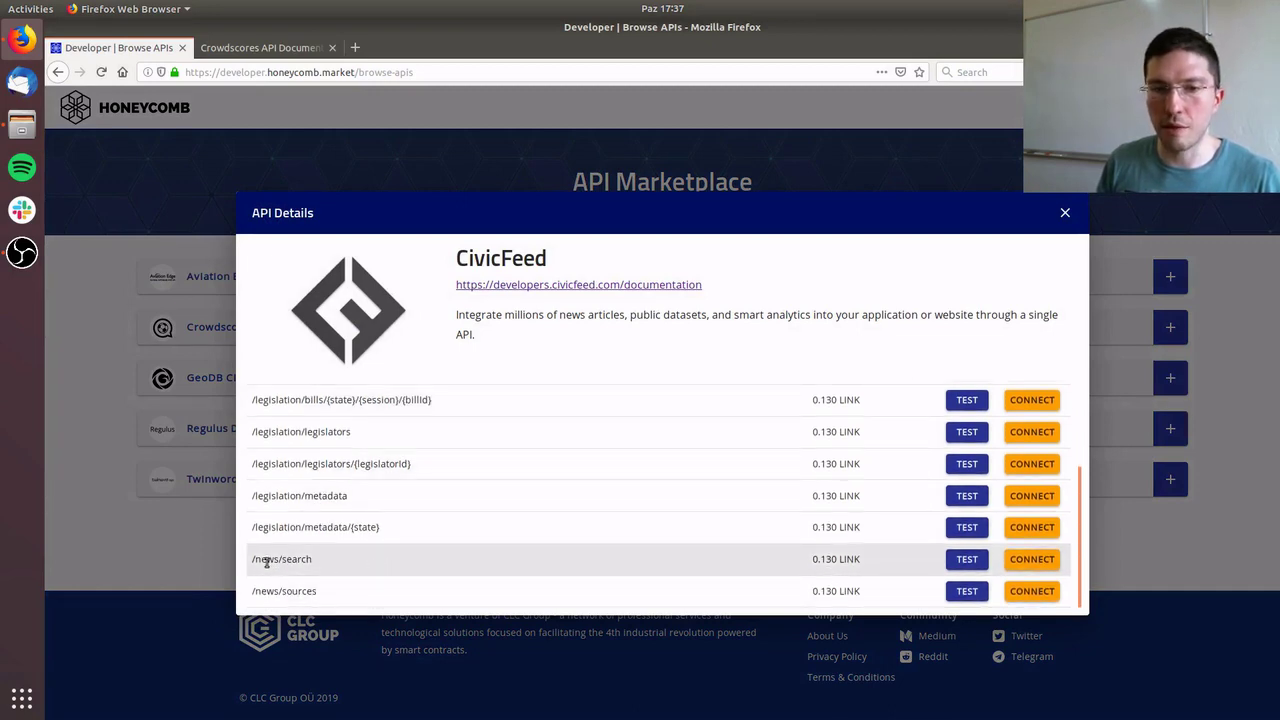
click(966, 561)
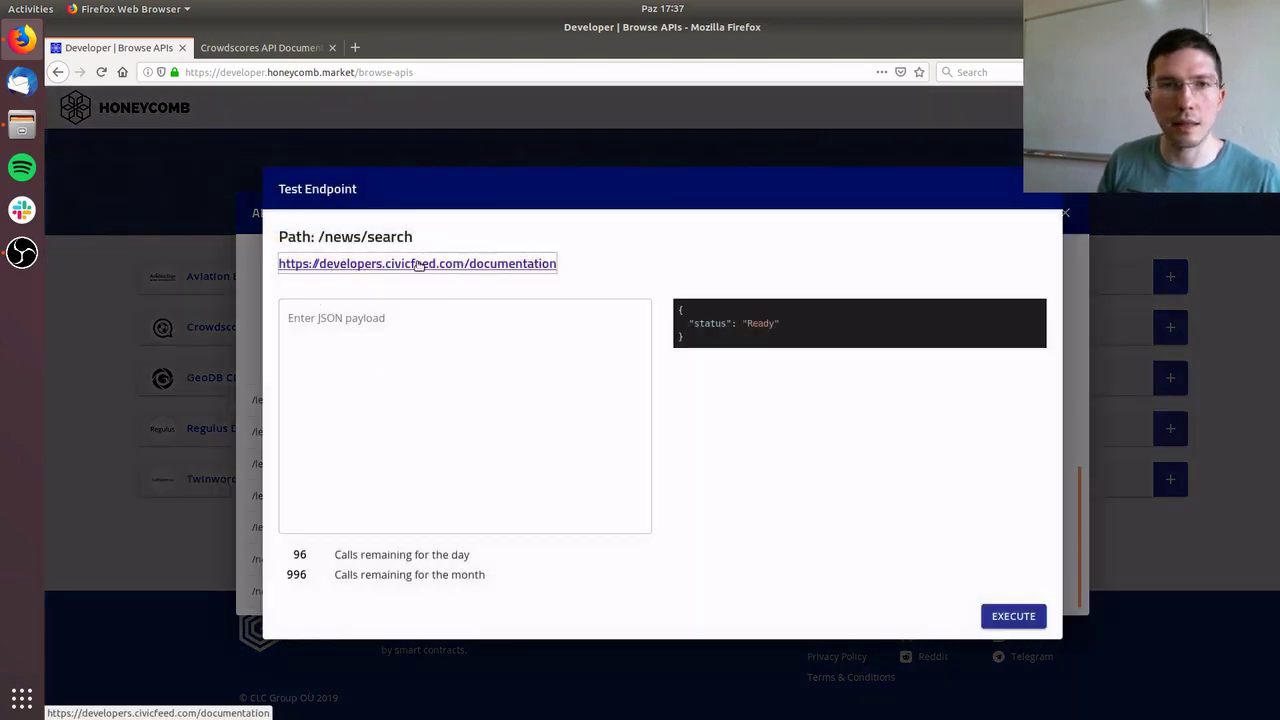
- Open the CivicFeed documentation in a new tab and read the parameters of the /news/search endpoint
middle_click(408, 264)
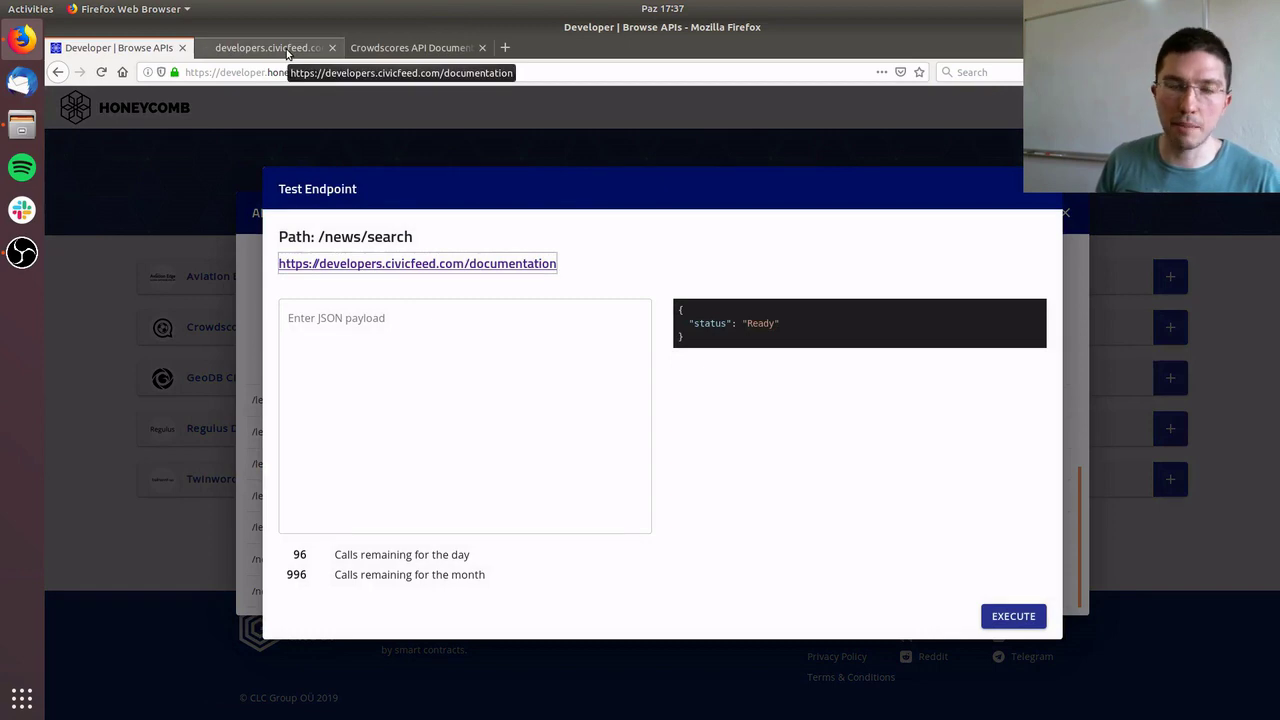
click(287, 50)
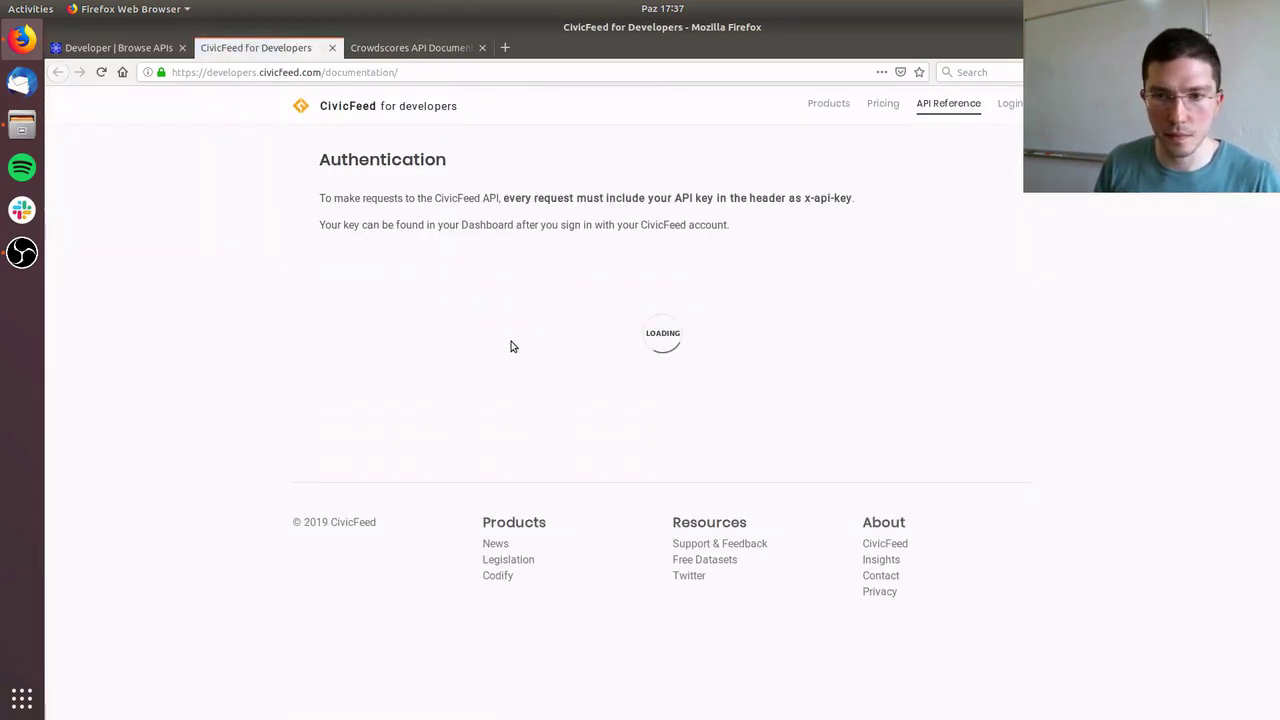
scroll(470, 455, down, 5)
scroll(471, 443, up, 2)
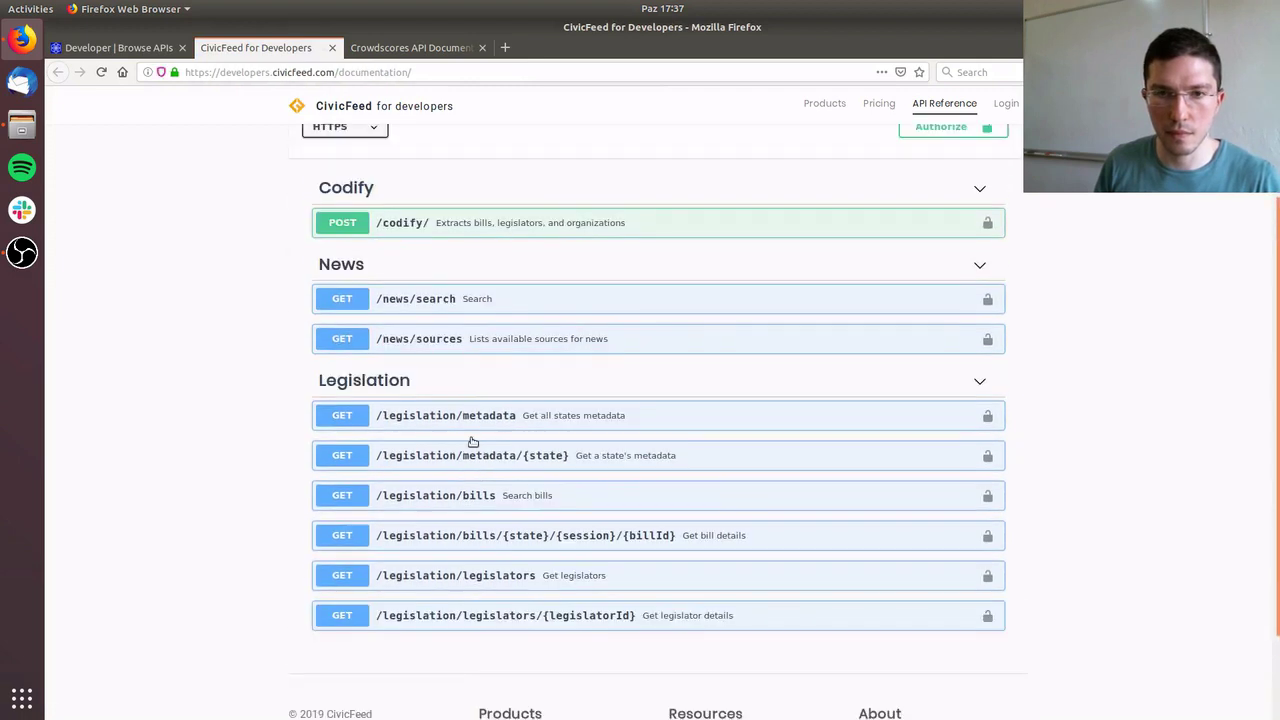
click(437, 302)
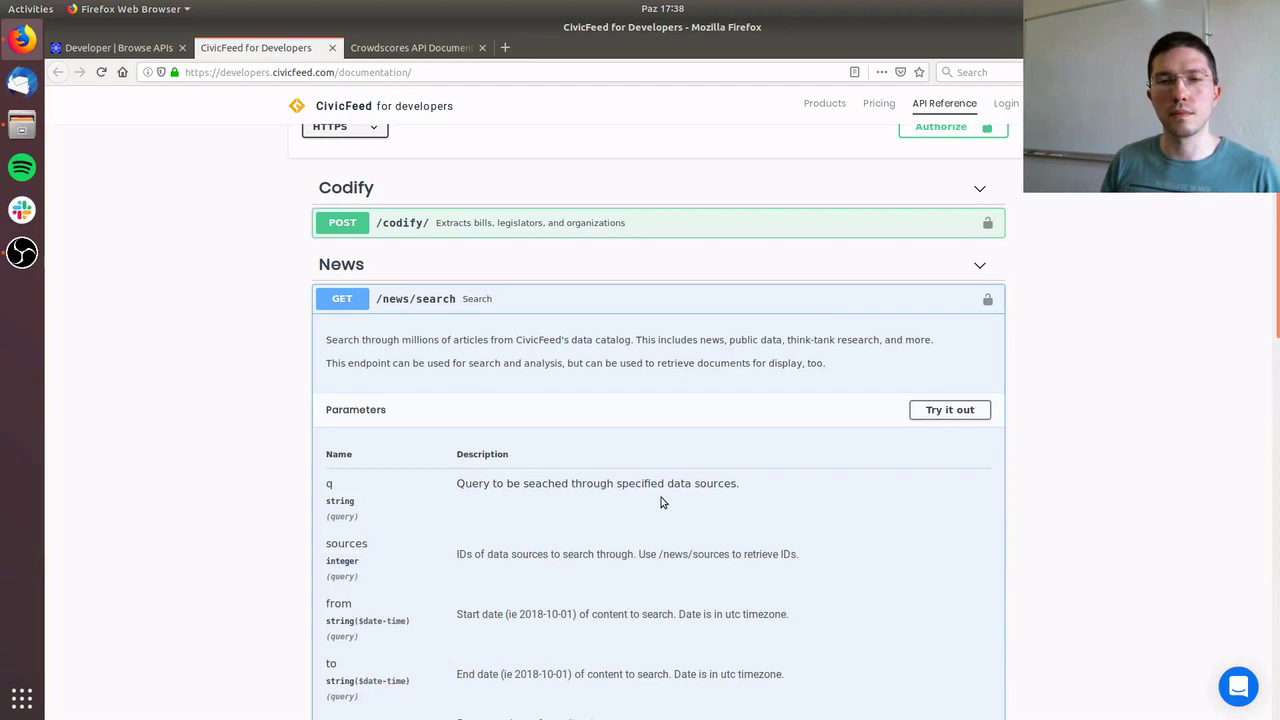
scroll(646, 521, down, 3)
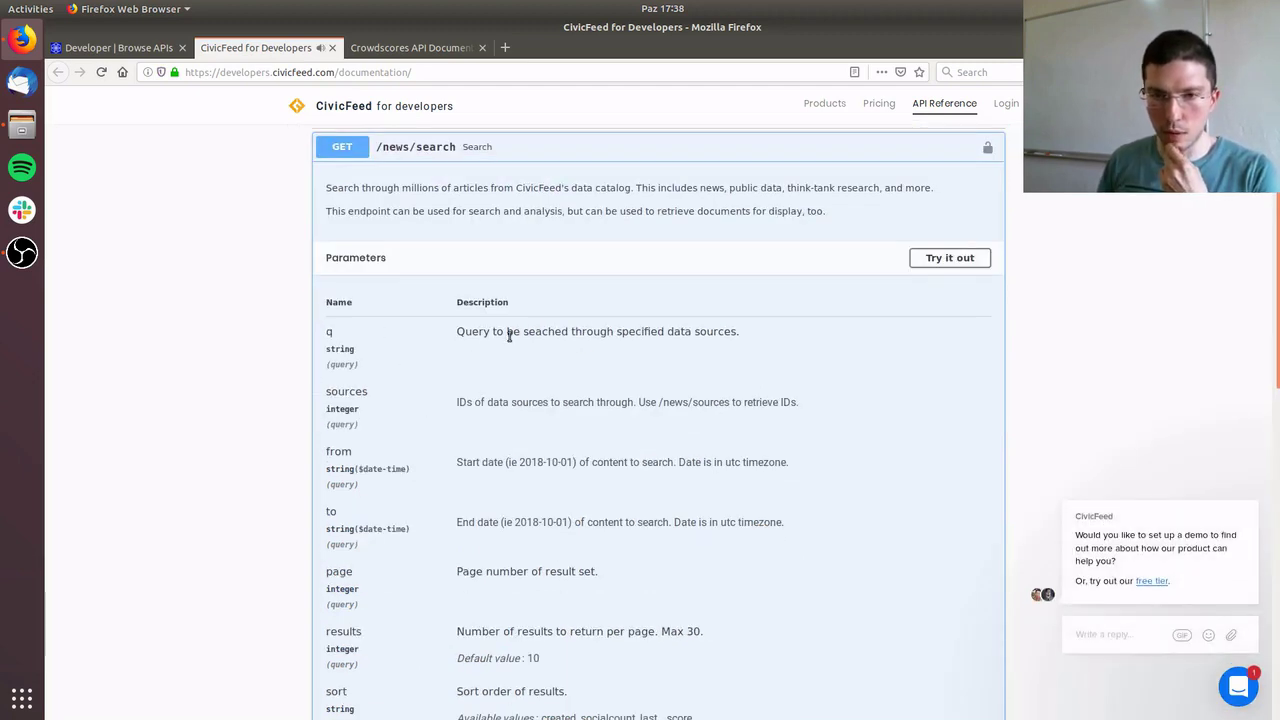
scroll(495, 336, down, 1)
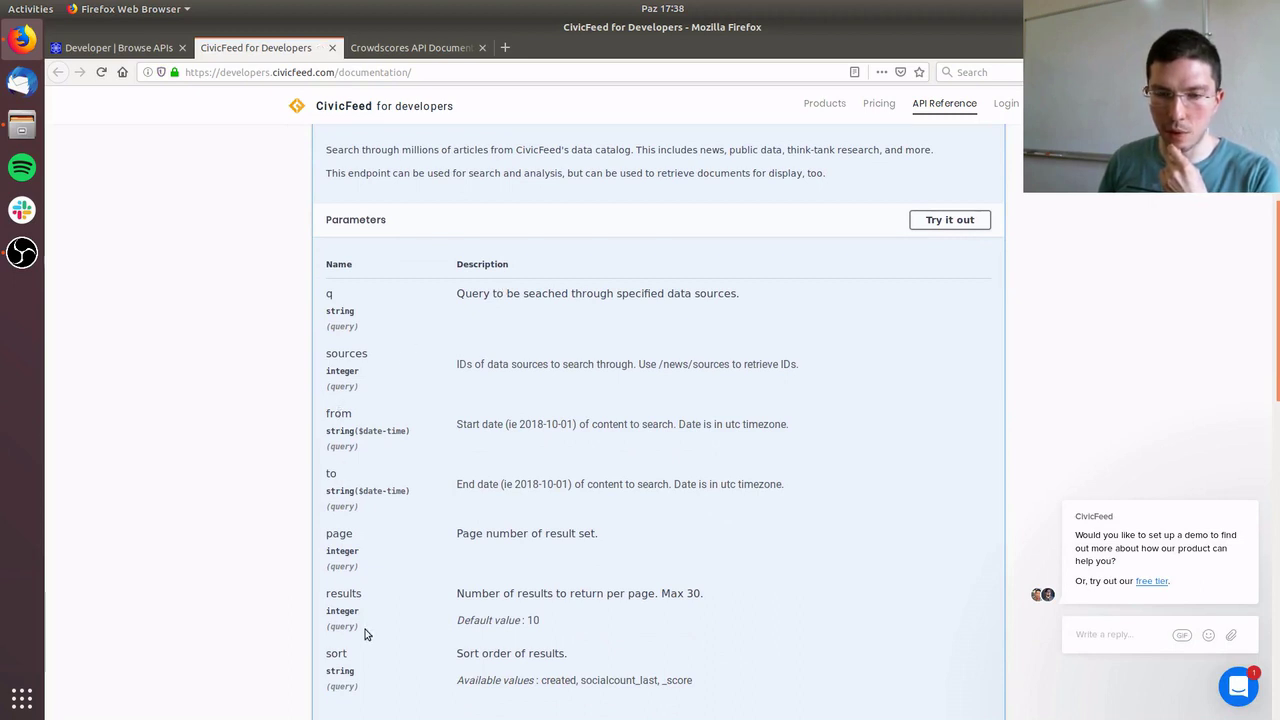
scroll(356, 645, down, 3)
scroll(355, 590, up, 2)
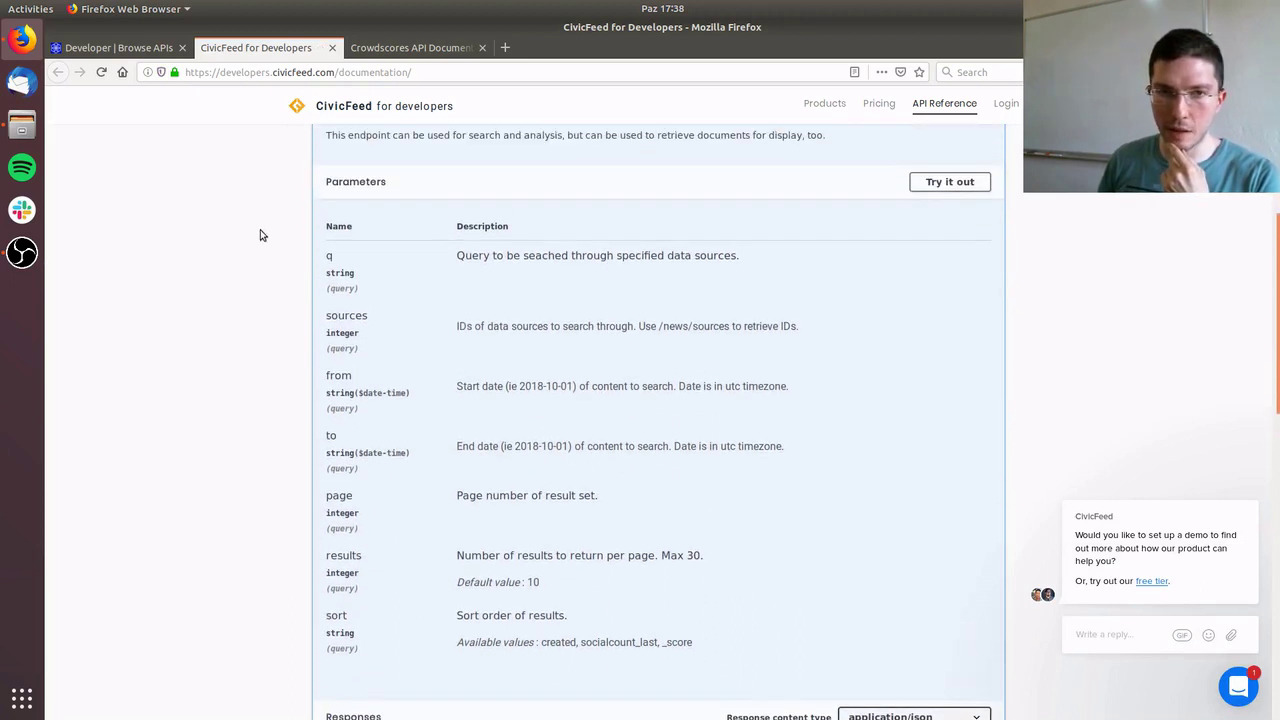
- In the marketplace's endpoint test, enter a multi-line JSON payload with "q" set to "bitcoin"
click(77, 48)
click(649, 363)
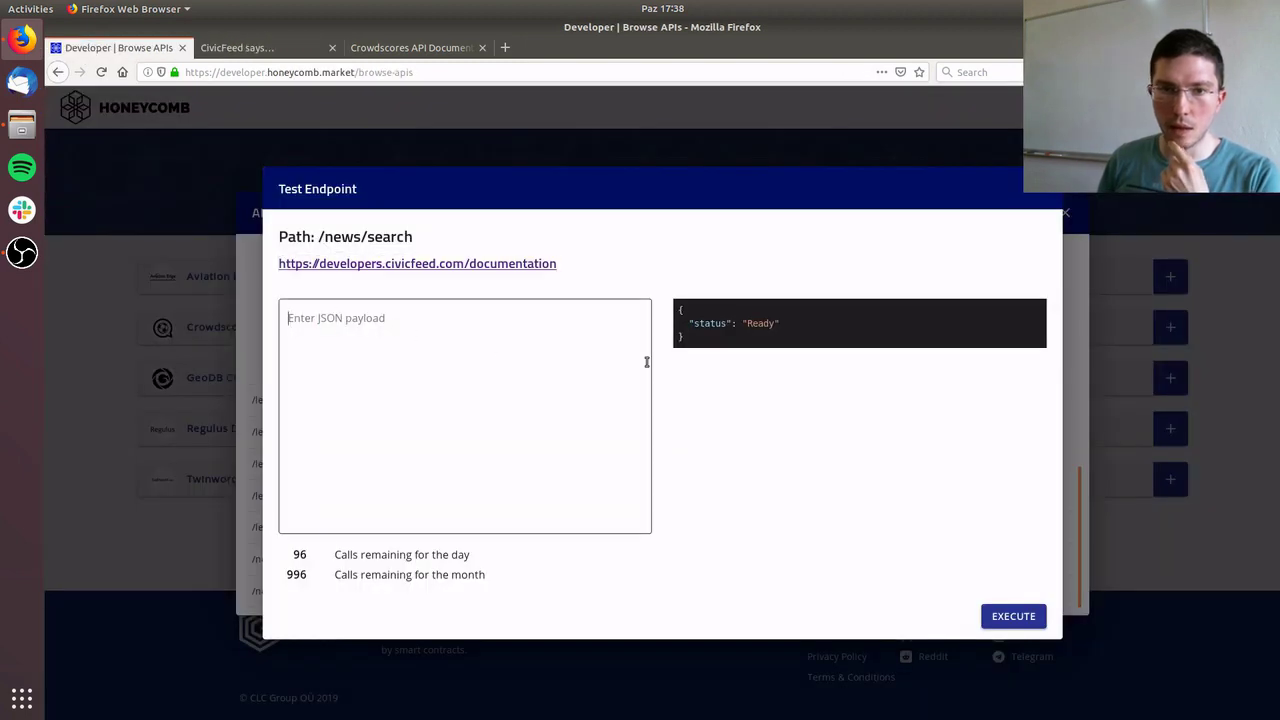
text({})
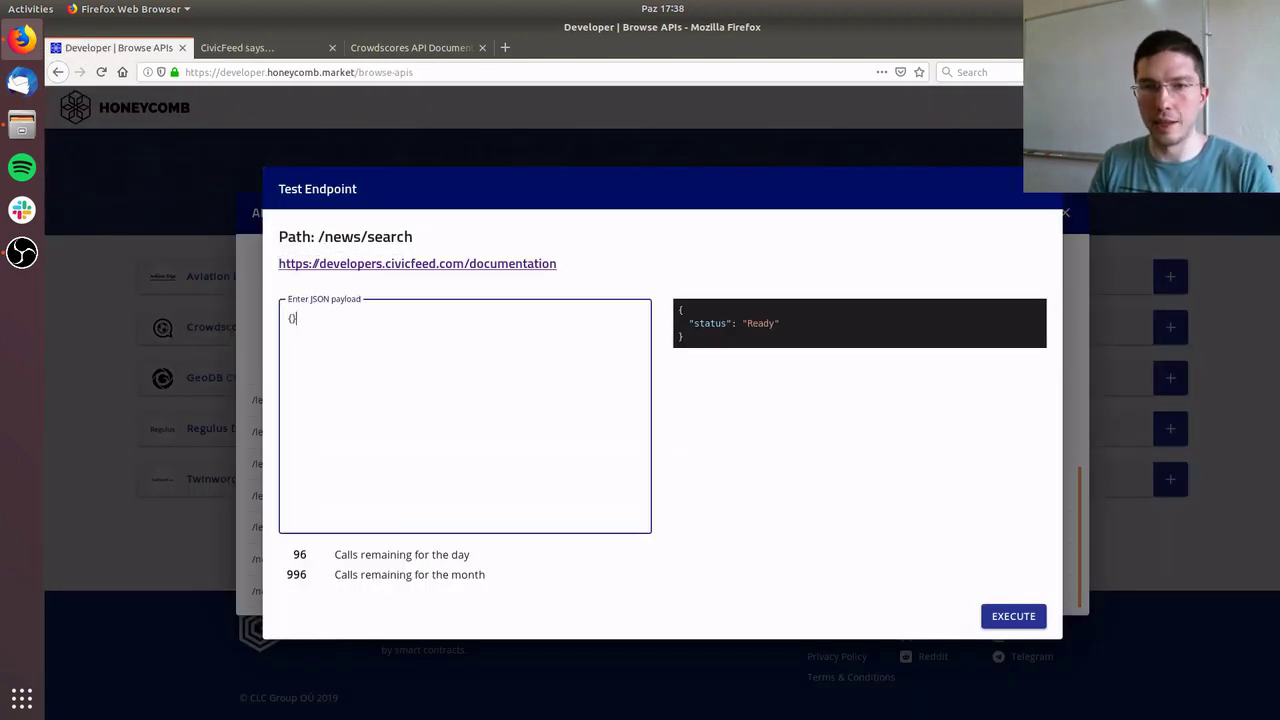
key(Return)
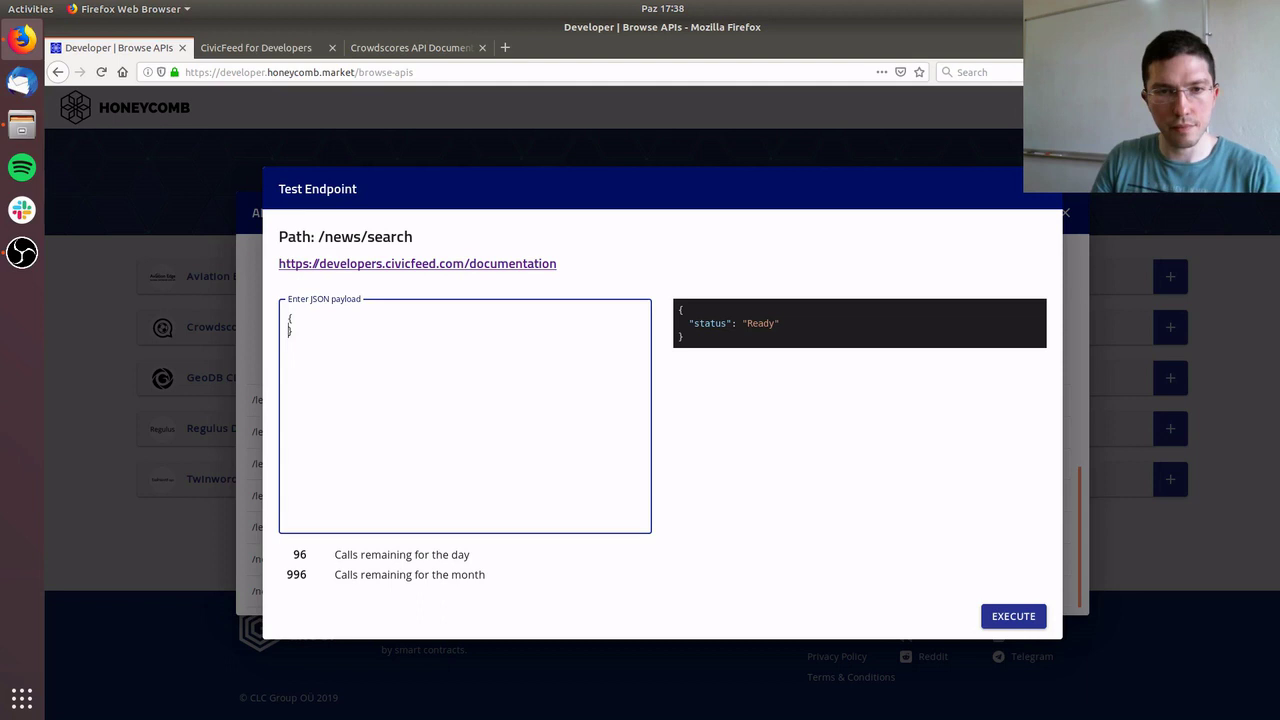
key(Return)
key(Up)
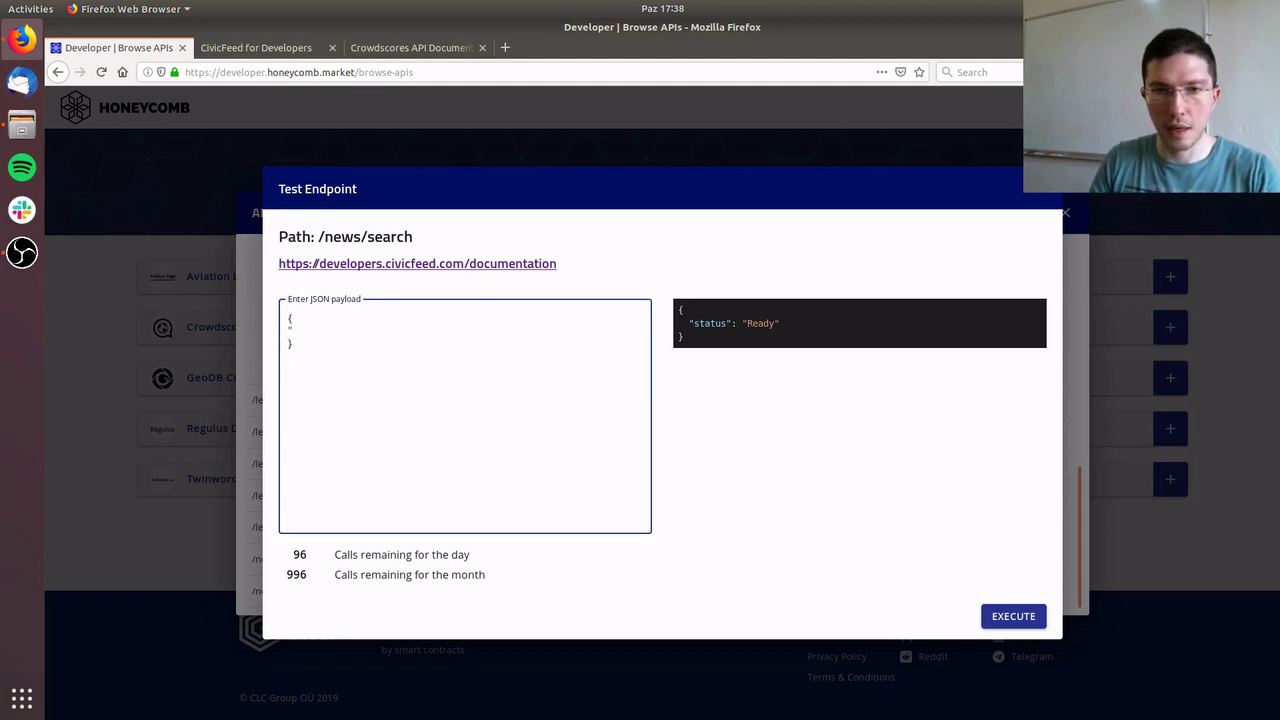
text("q":")
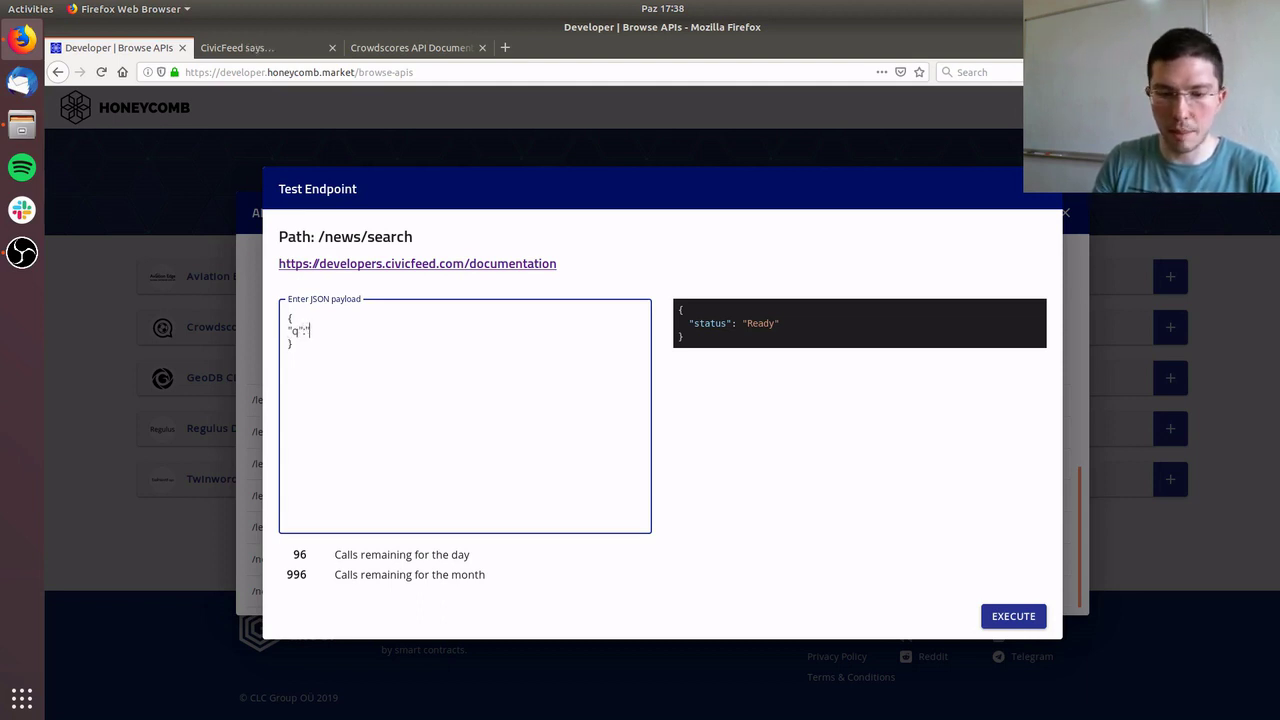
text(bitcoin)
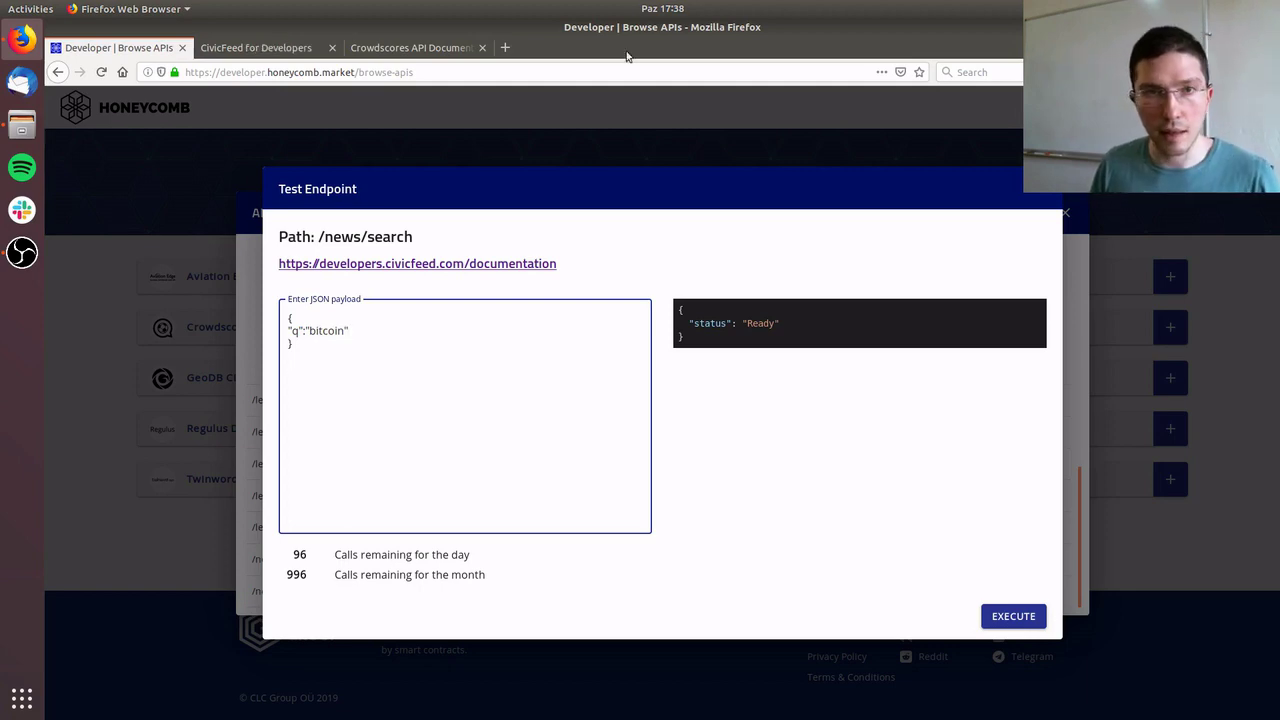
- Check the search parameters in the CivicFeed documentation and add "results":"1" to the JSON payload
click(247, 51)
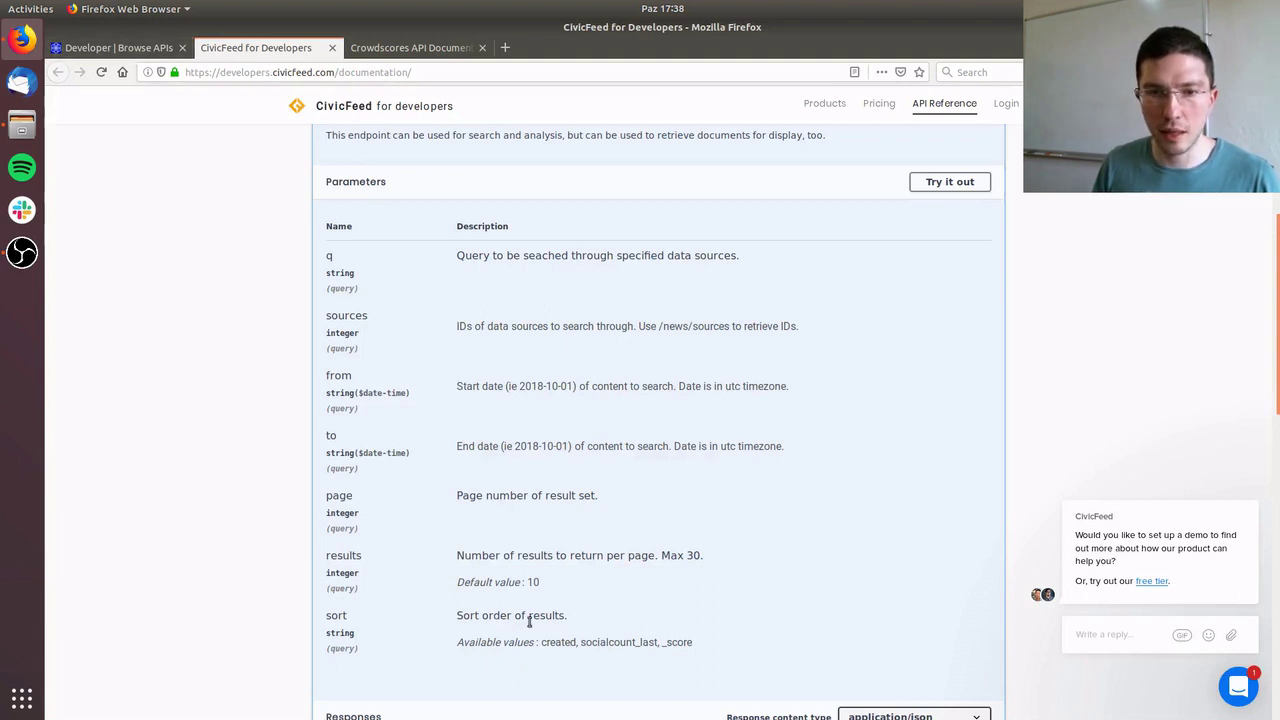
click(122, 49)
text(,)
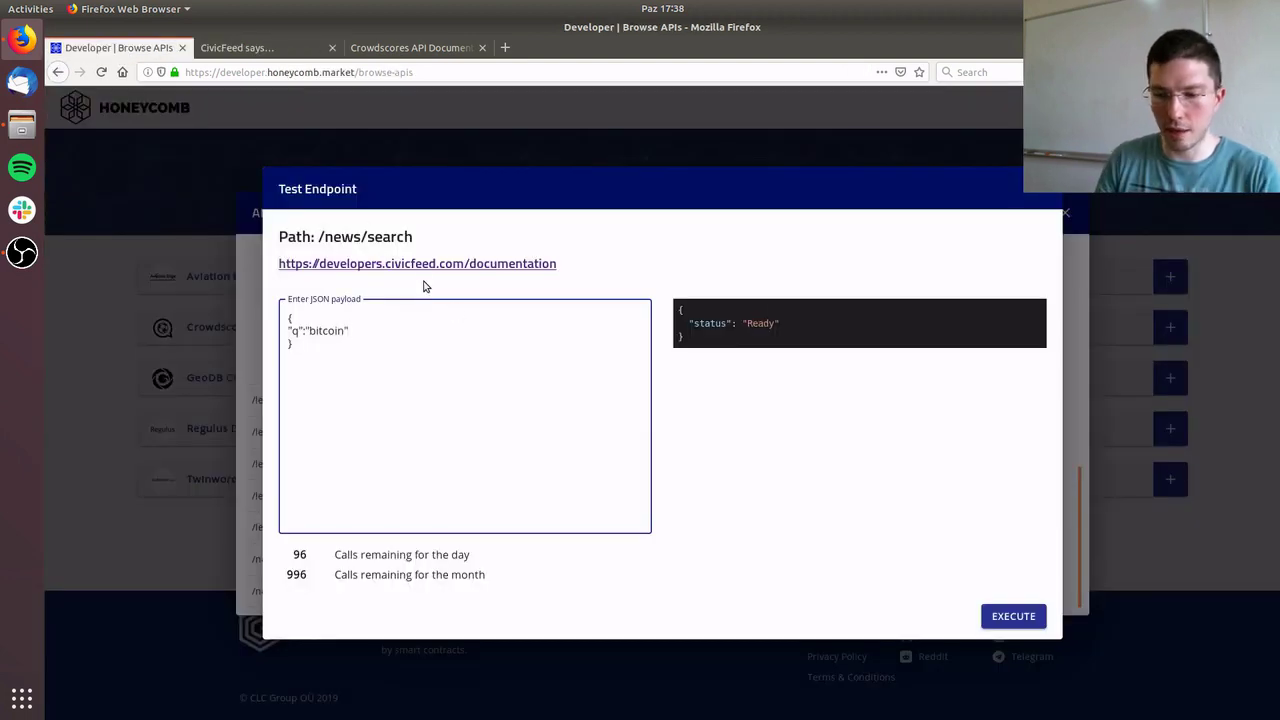
key(Return)
text("results")
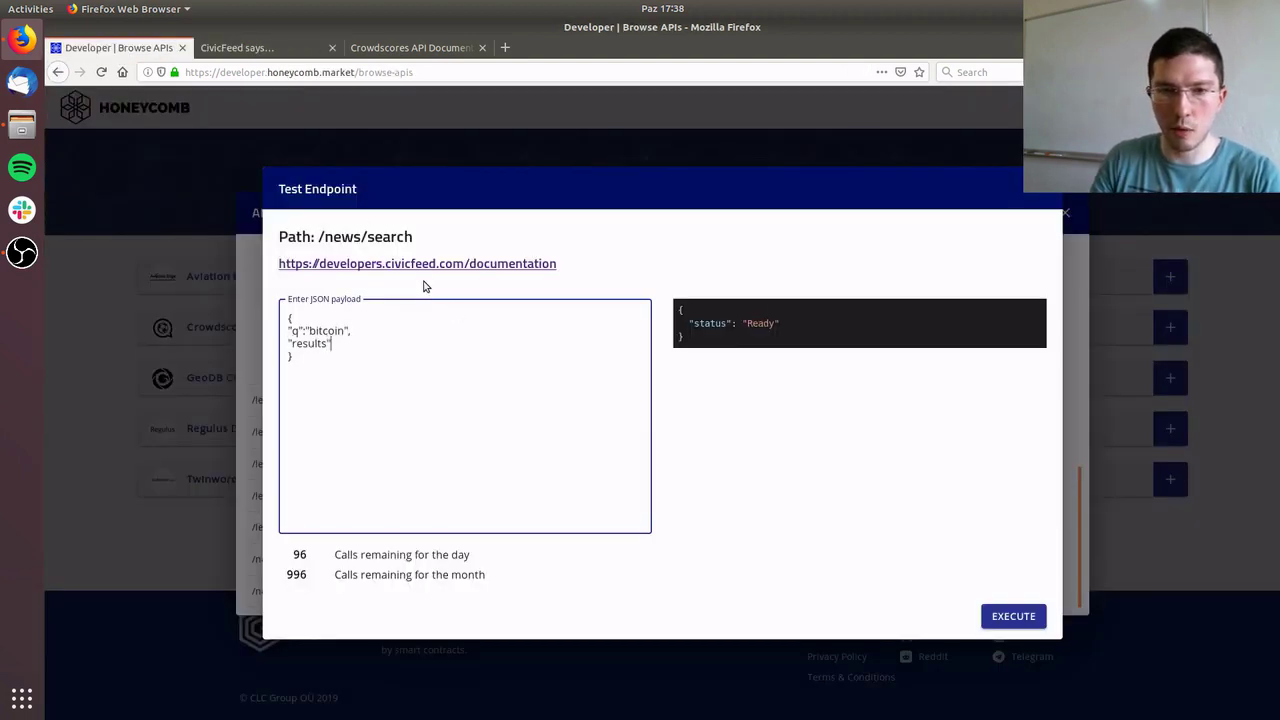
text(:")
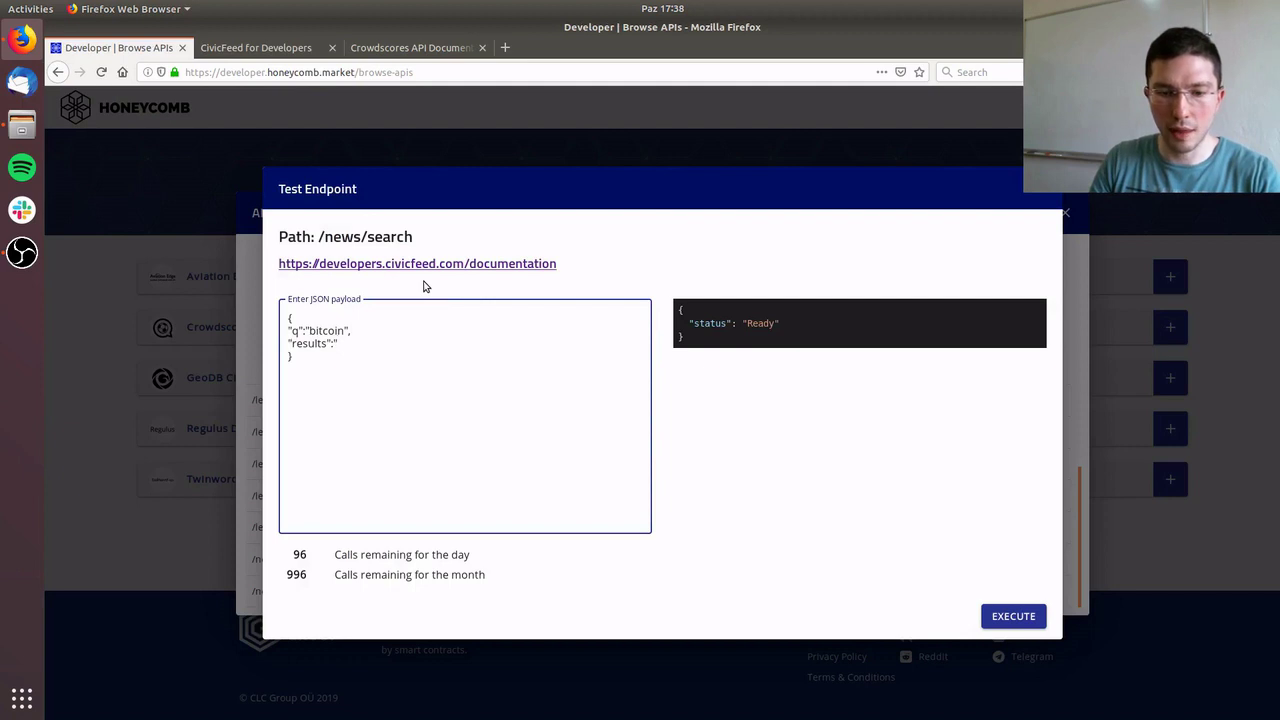
text(1",")
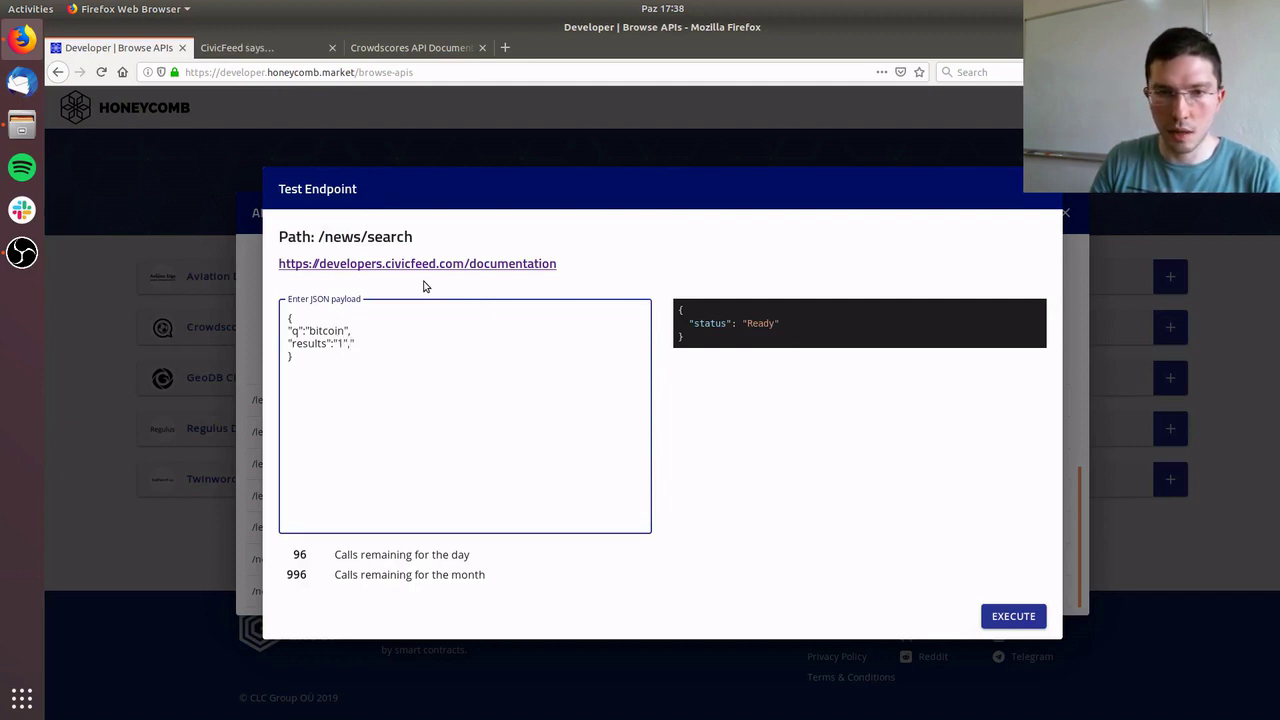
- Add a "sort":"_score" line below "results" in the JSON payload
key(Return)
text("score)
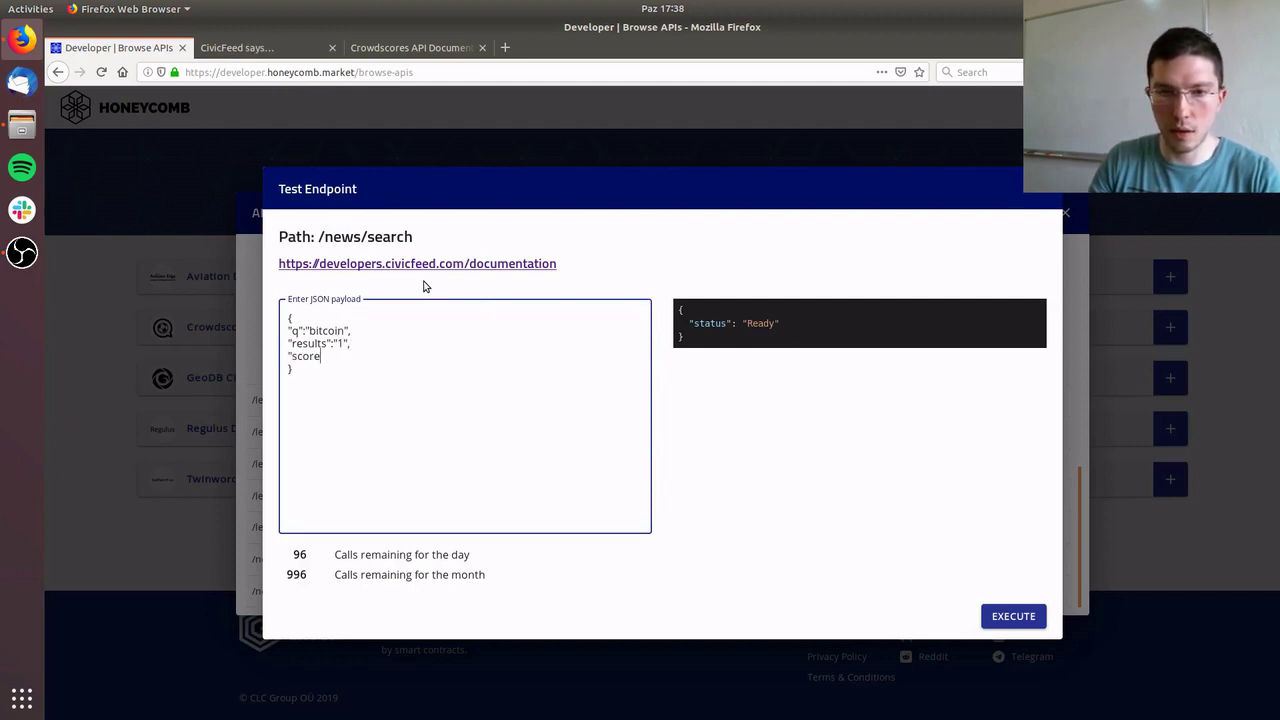
text(":")
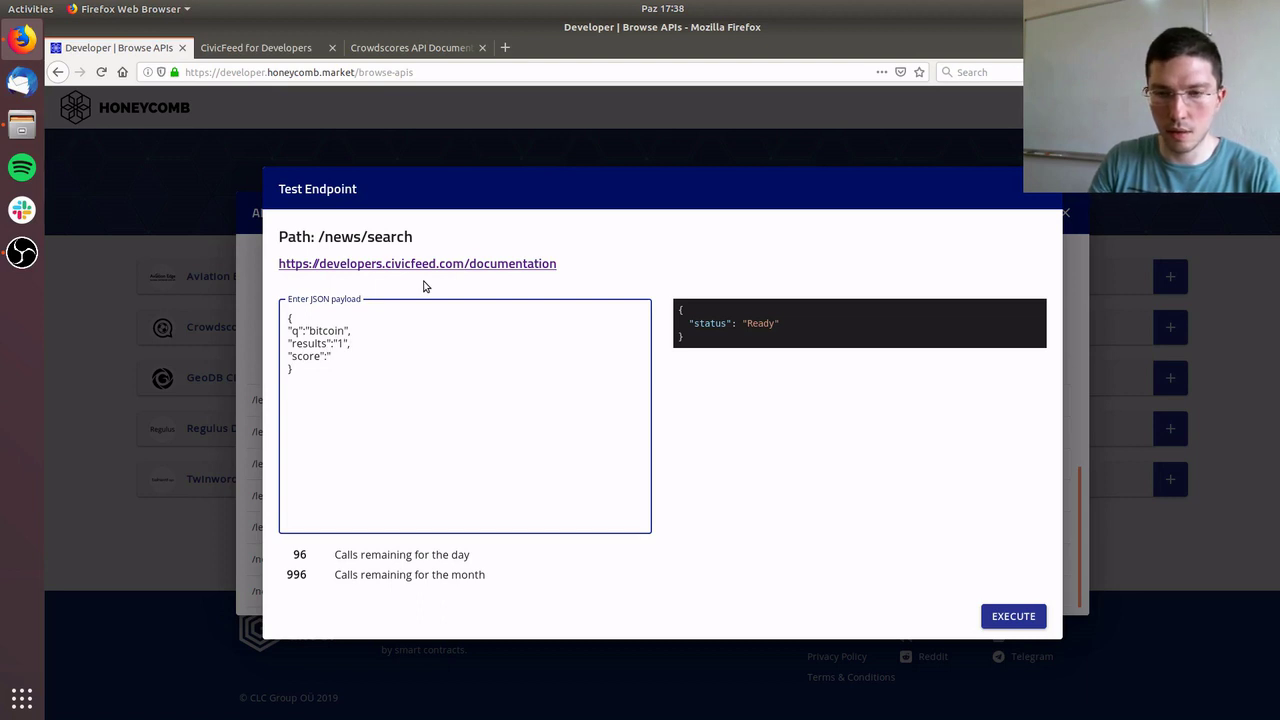
key(Left)
key(Left)
key(Left)
key(ctrl+shift+Left)
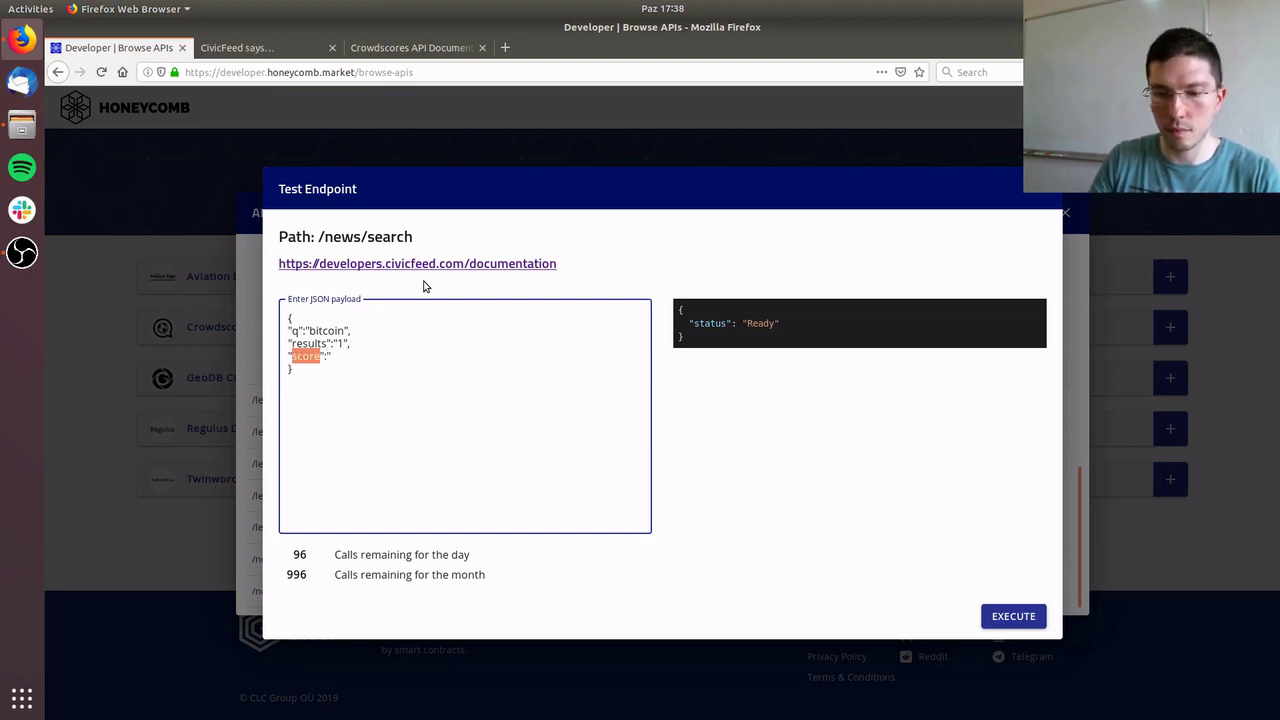
text(sort)
key(End)
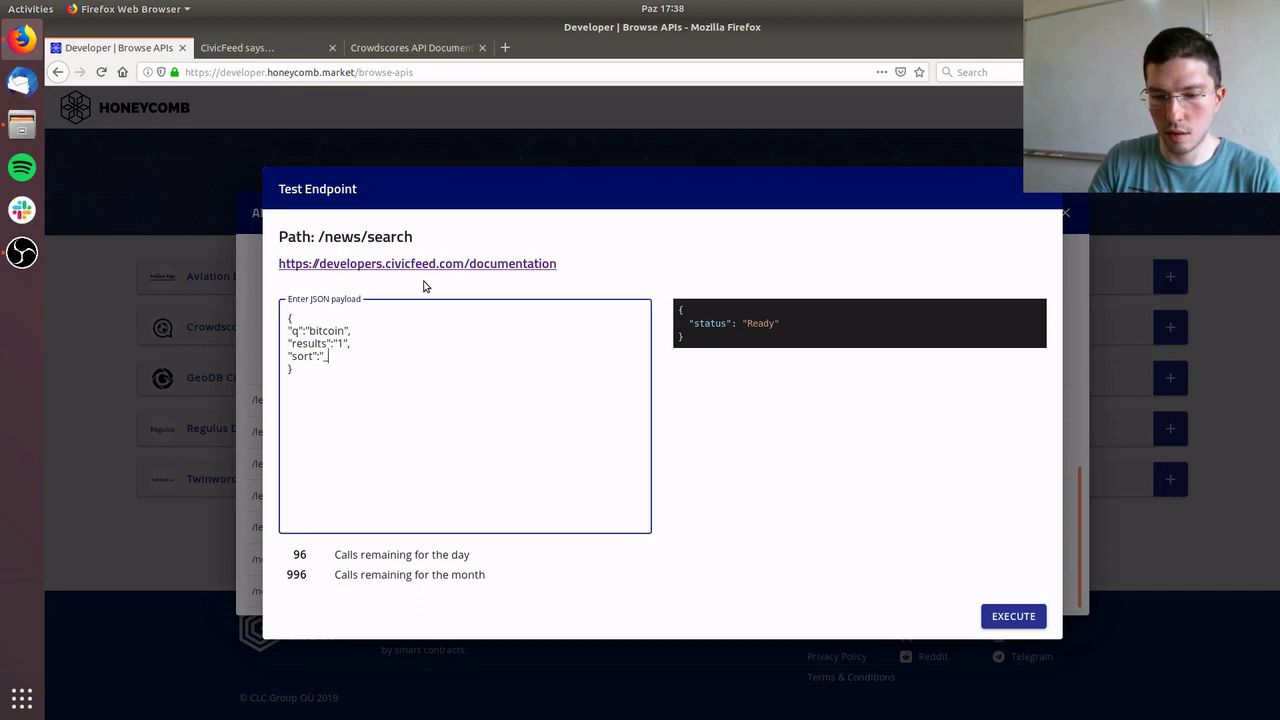
text(score")
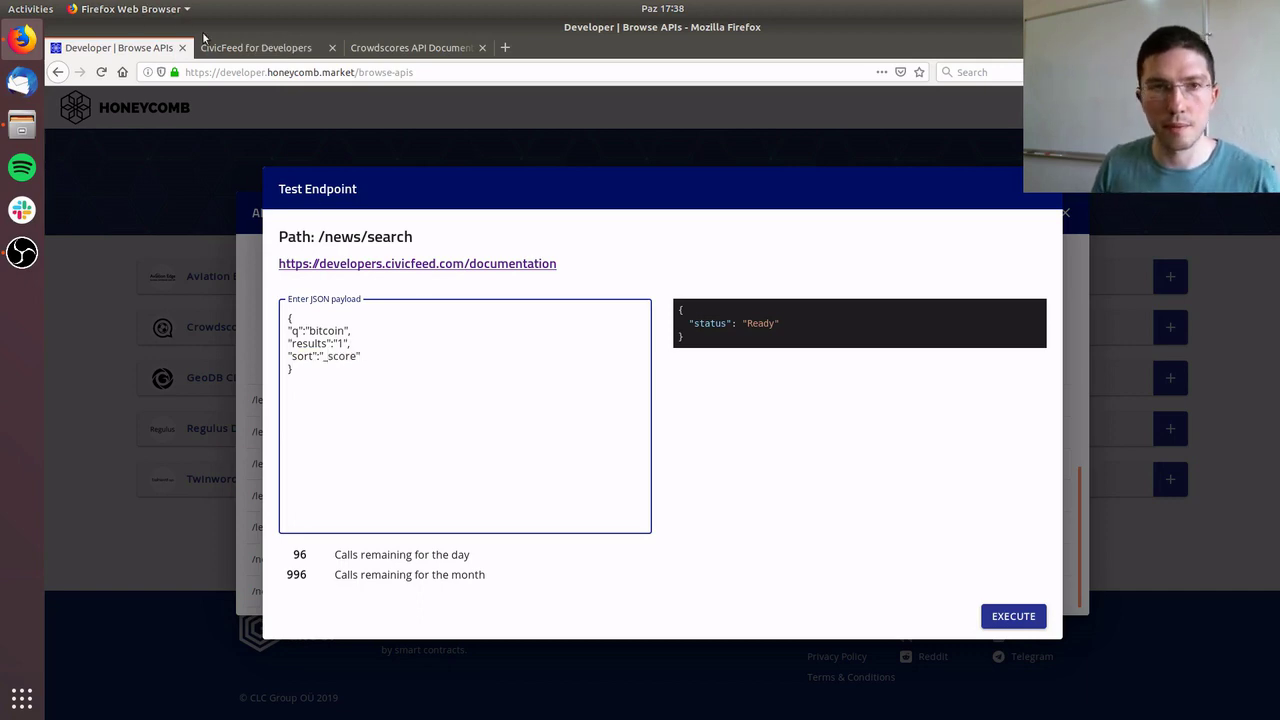
- Check the sort parameter and its available values in the CivicFeed documentation, and return to the endpoint test
click(215, 47)
drag(723, 649, 293, 636)
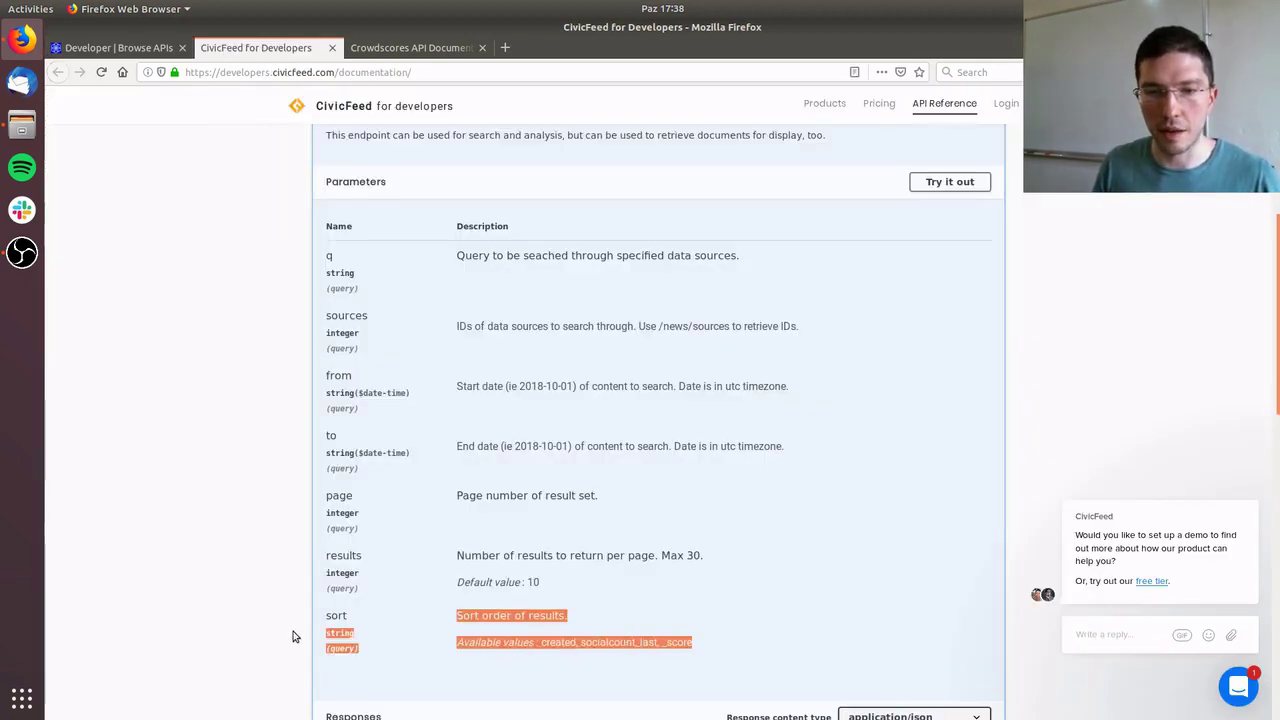
double_click(336, 616)
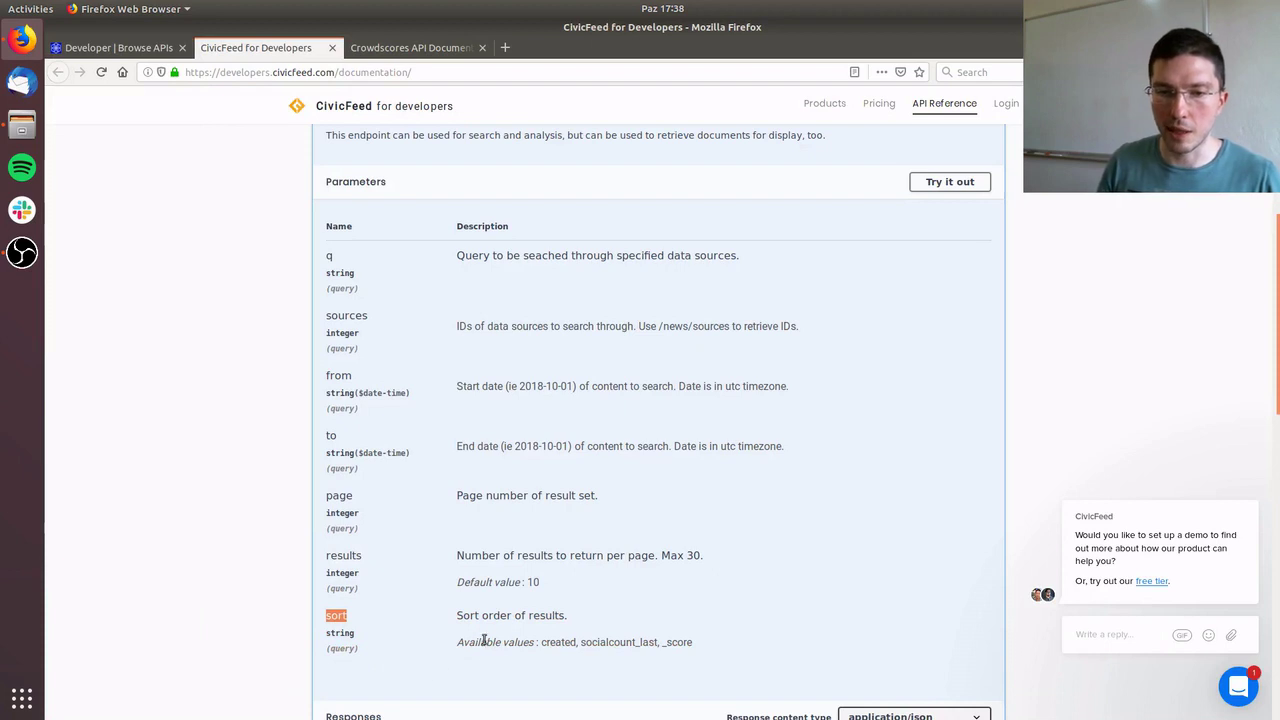
drag(581, 645, 698, 644)
click(698, 644)
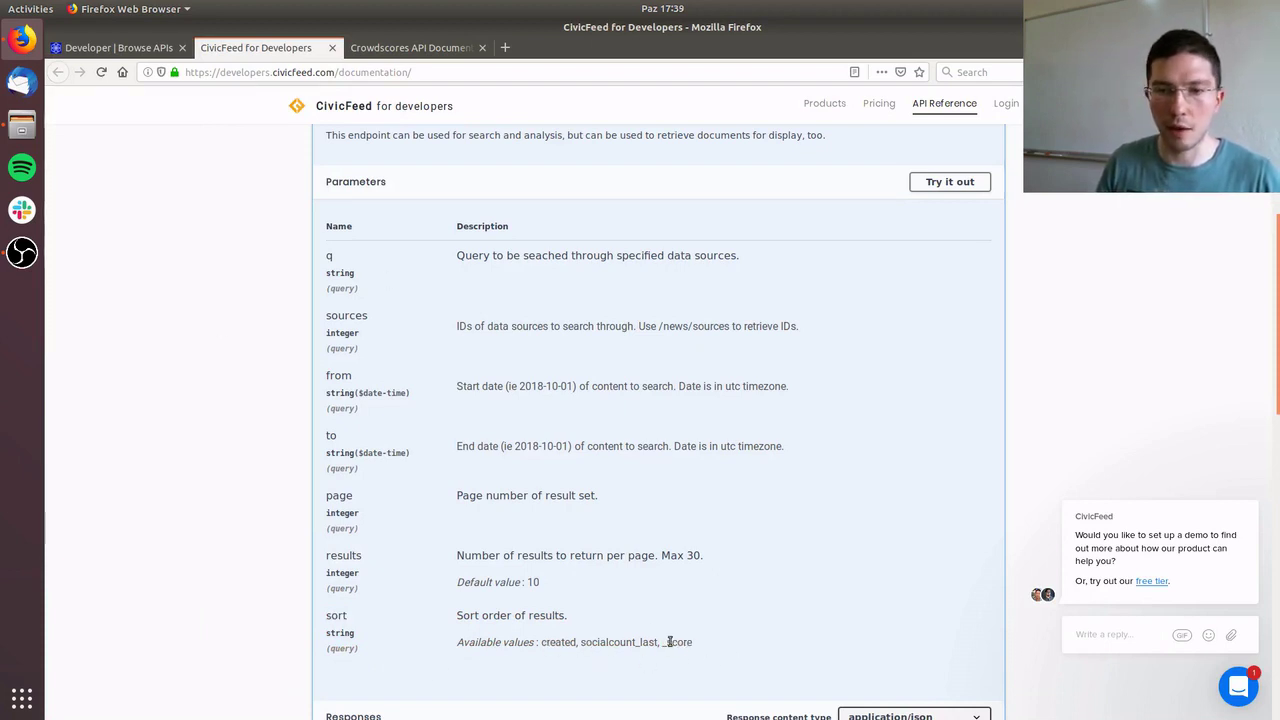
double_click(670, 643)
click(131, 48)
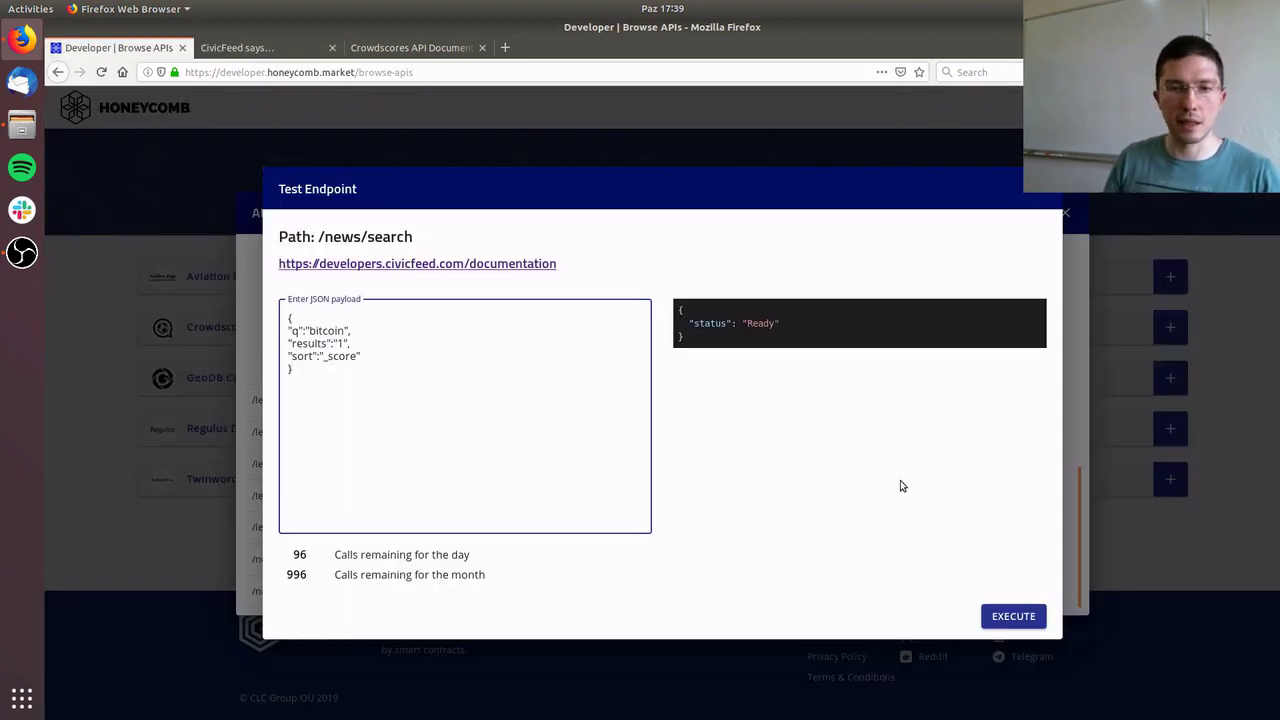
- Execute the /news/search test call and close the CivicFeed and Crowdscores documentation pages
click(1034, 616)
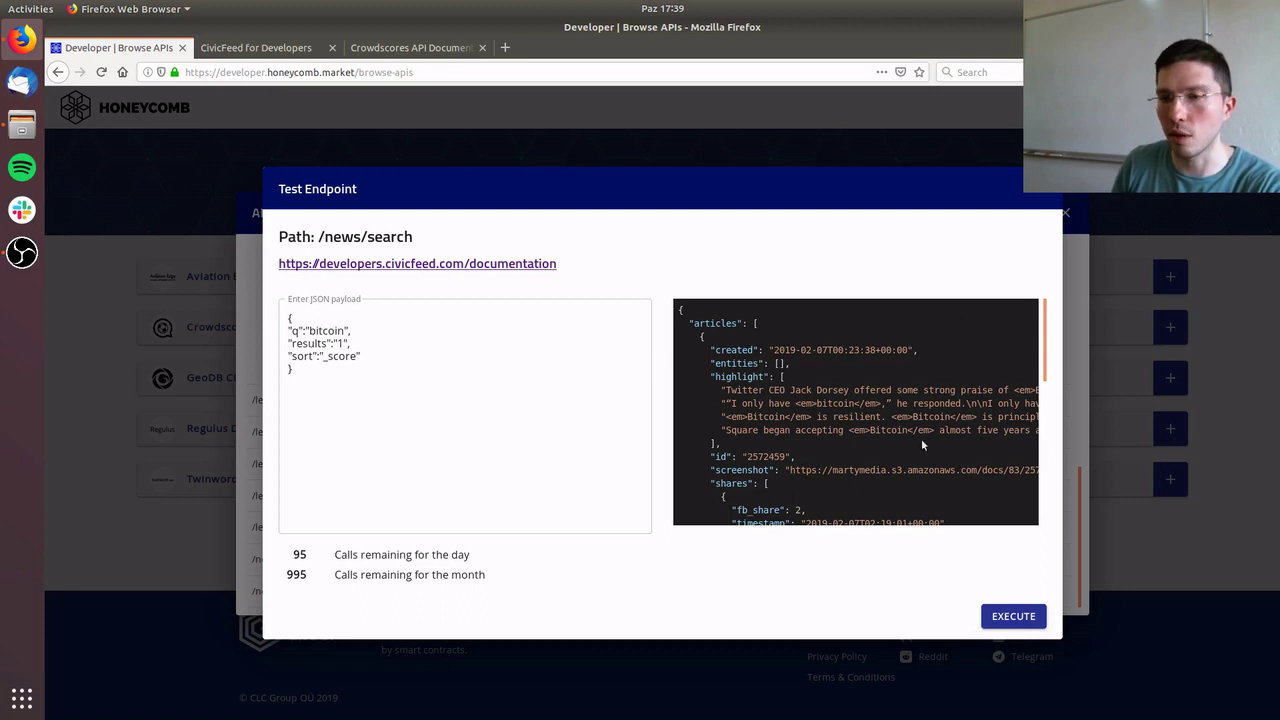
middle_click(229, 48)
middle_click(231, 48)
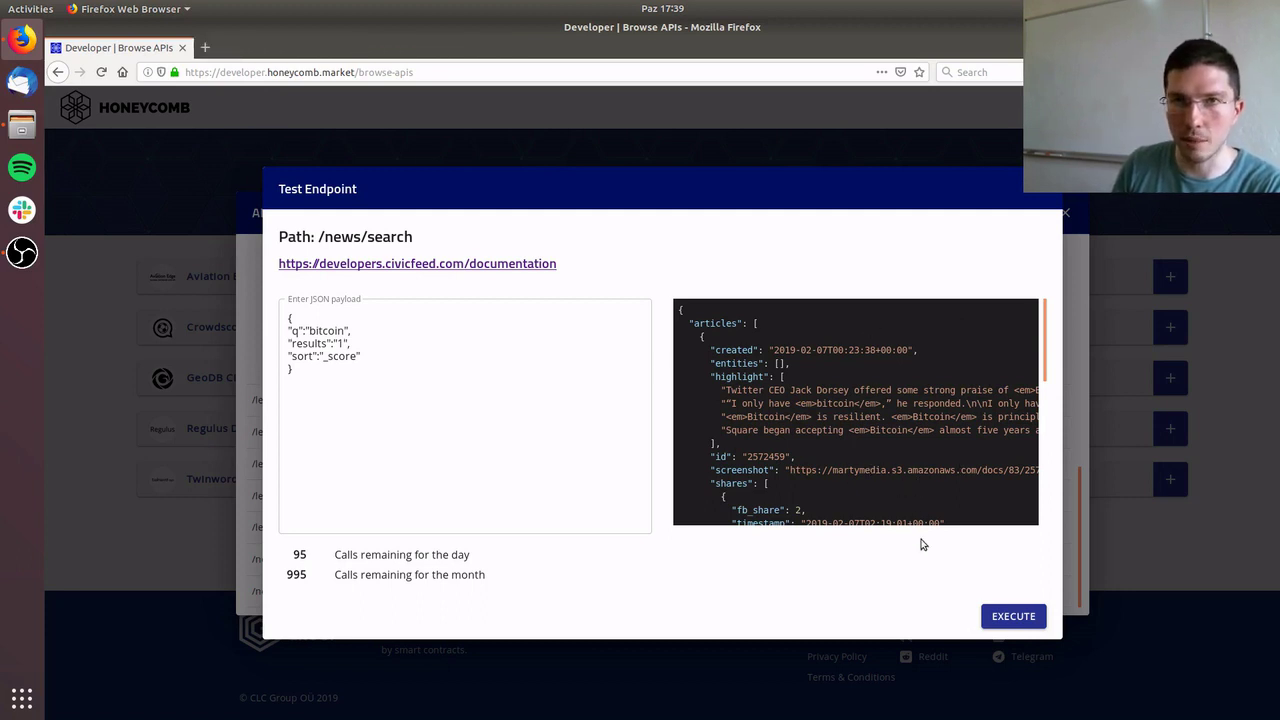
- Examine the structure of the returned JSON, from the articles array to the closing results and status fields
scroll(889, 460, down, 3)
scroll(891, 452, down, 3)
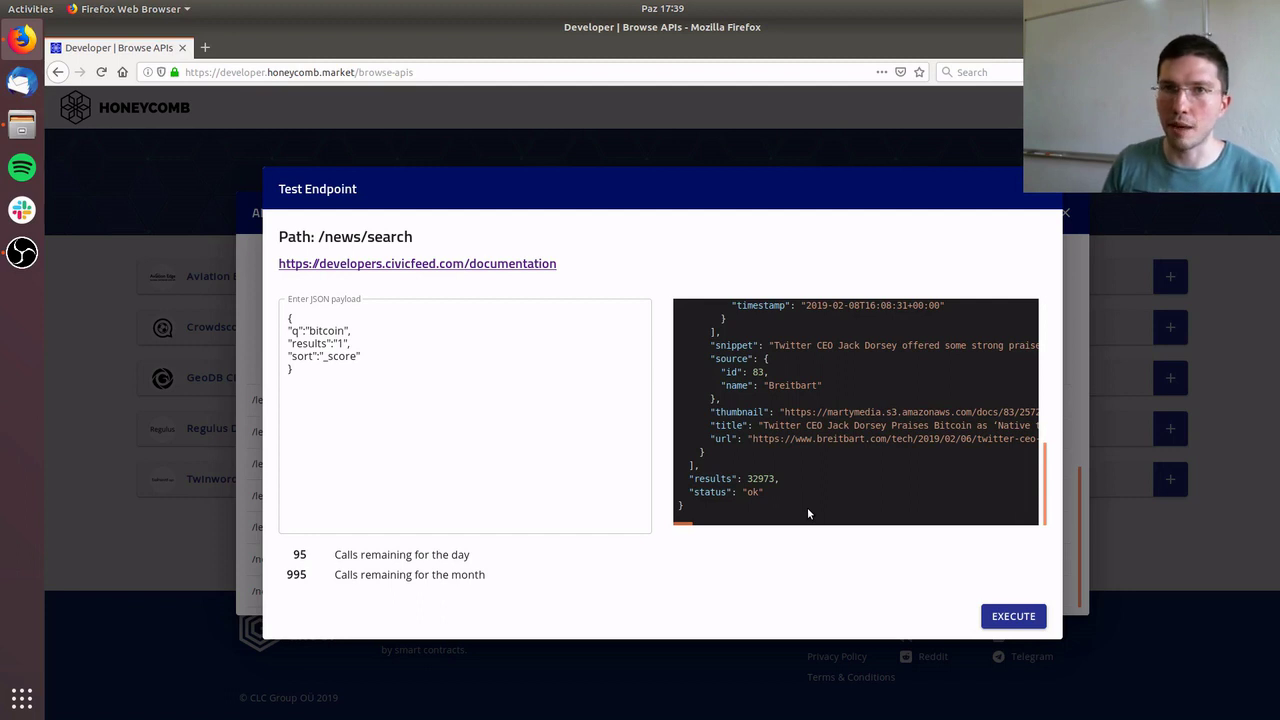
scroll(800, 450, up, 15)
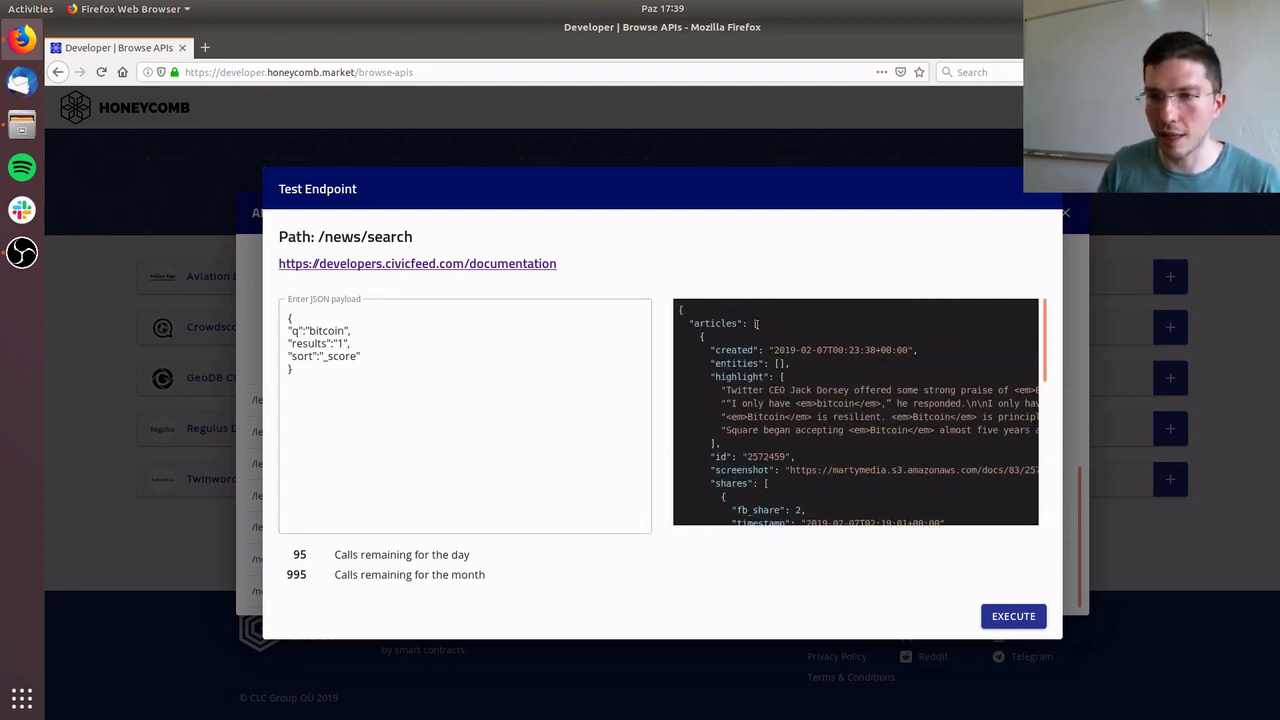
click(680, 309)
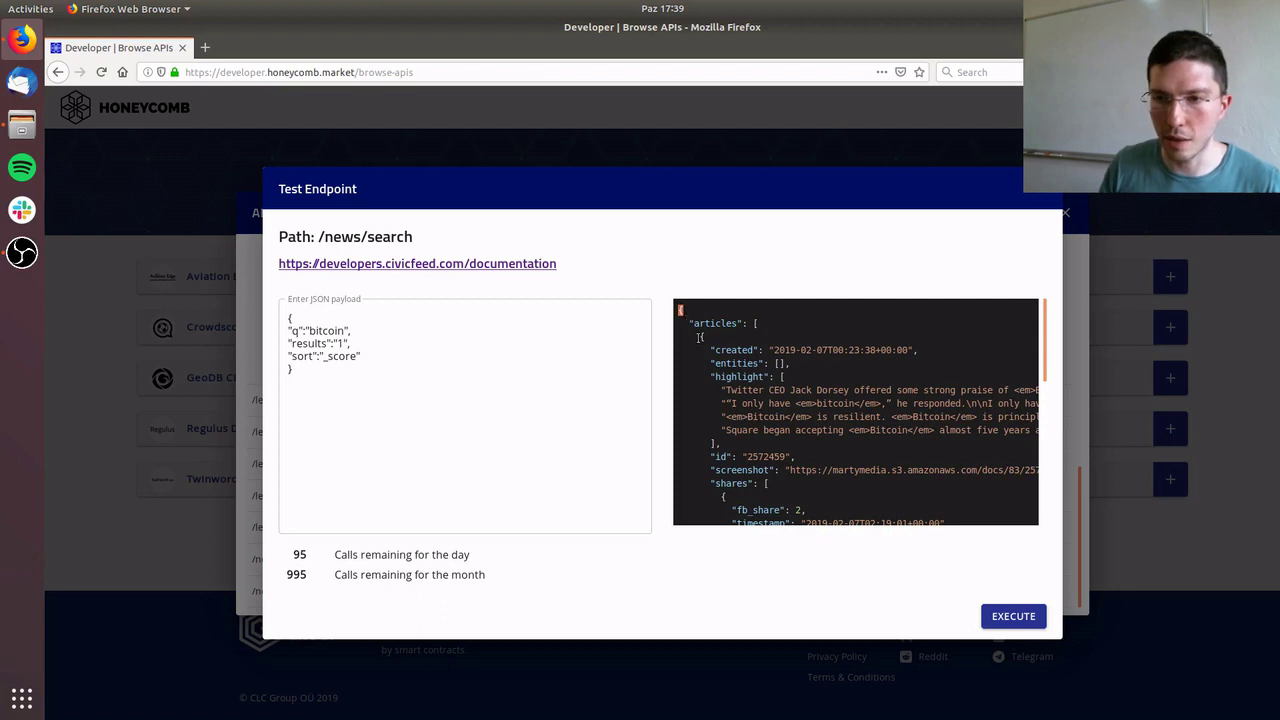
scroll(700, 338, down, 1)
scroll(705, 338, up, 1)
scroll(711, 338, down, 10)
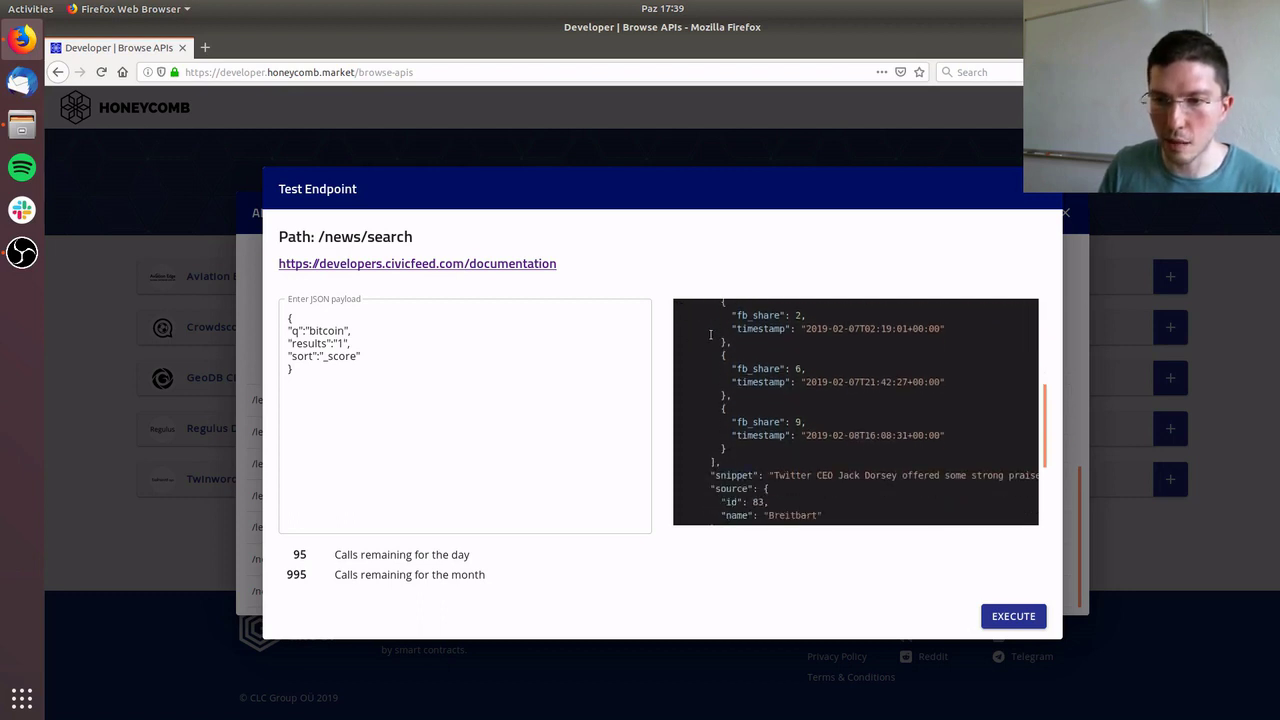
- Write copyPath = "results" as a note beneath the JSON payload
click(433, 387)
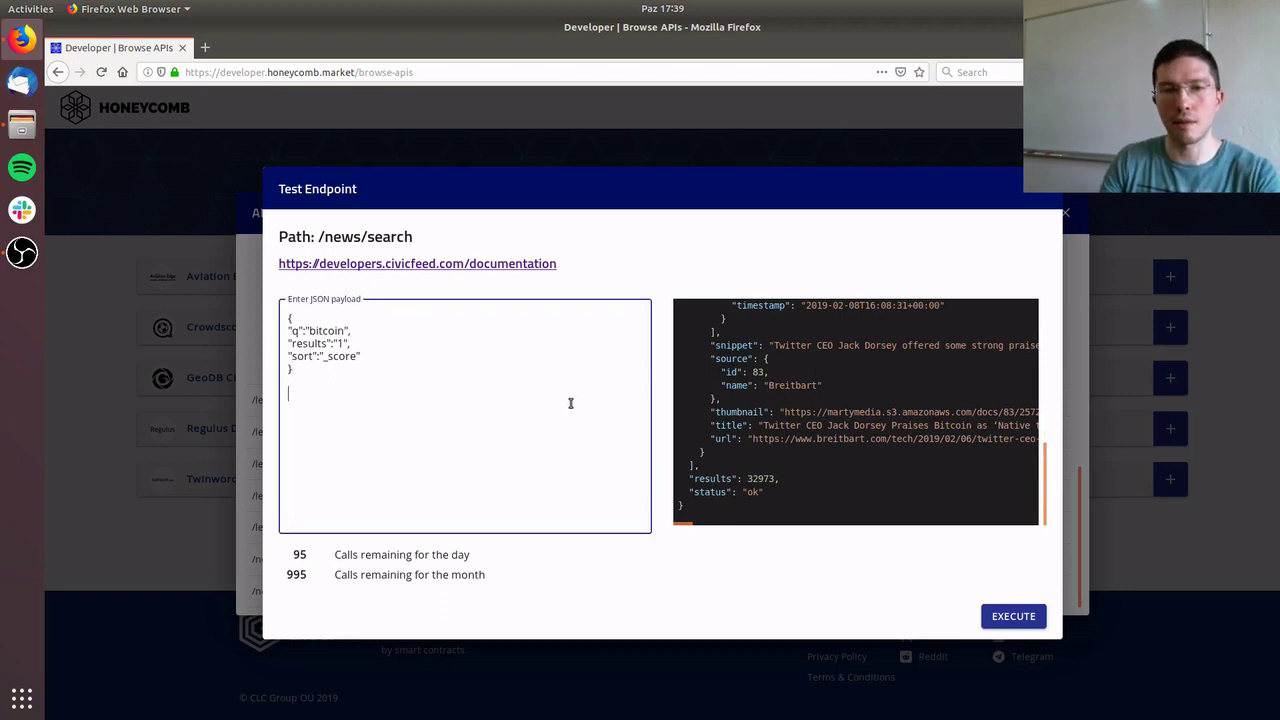
text(copyPath)
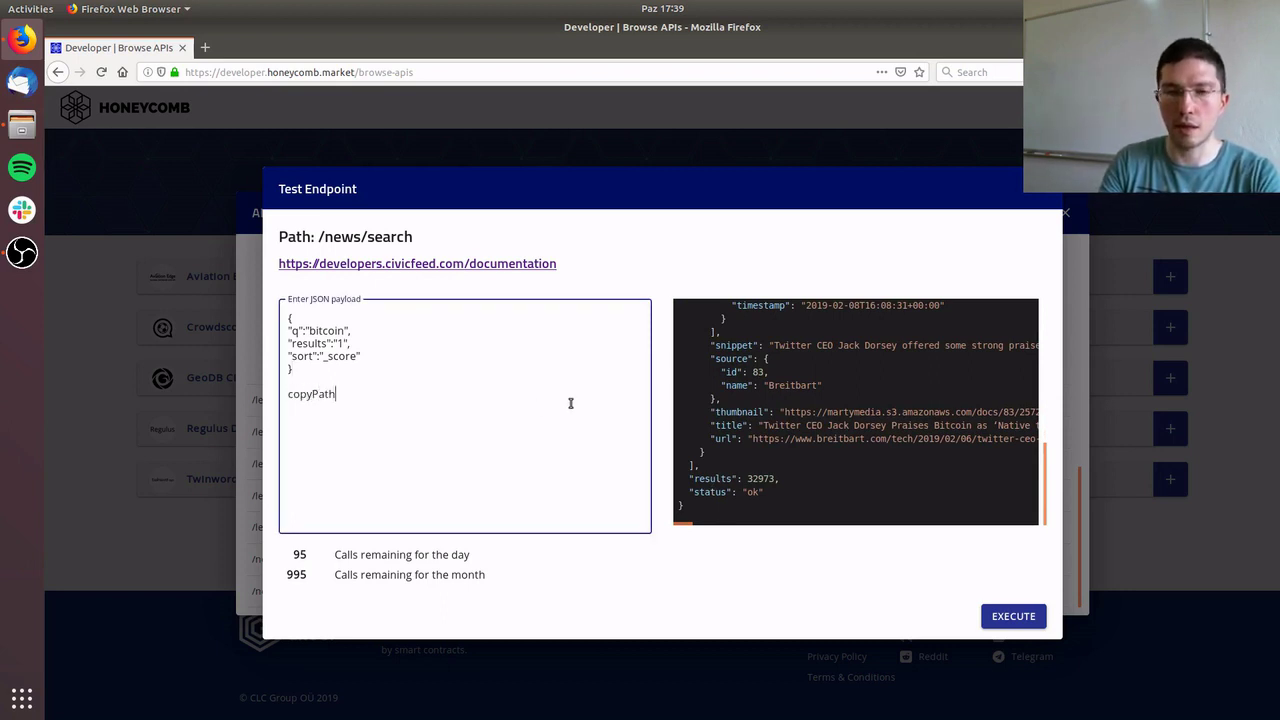
text( = "results")
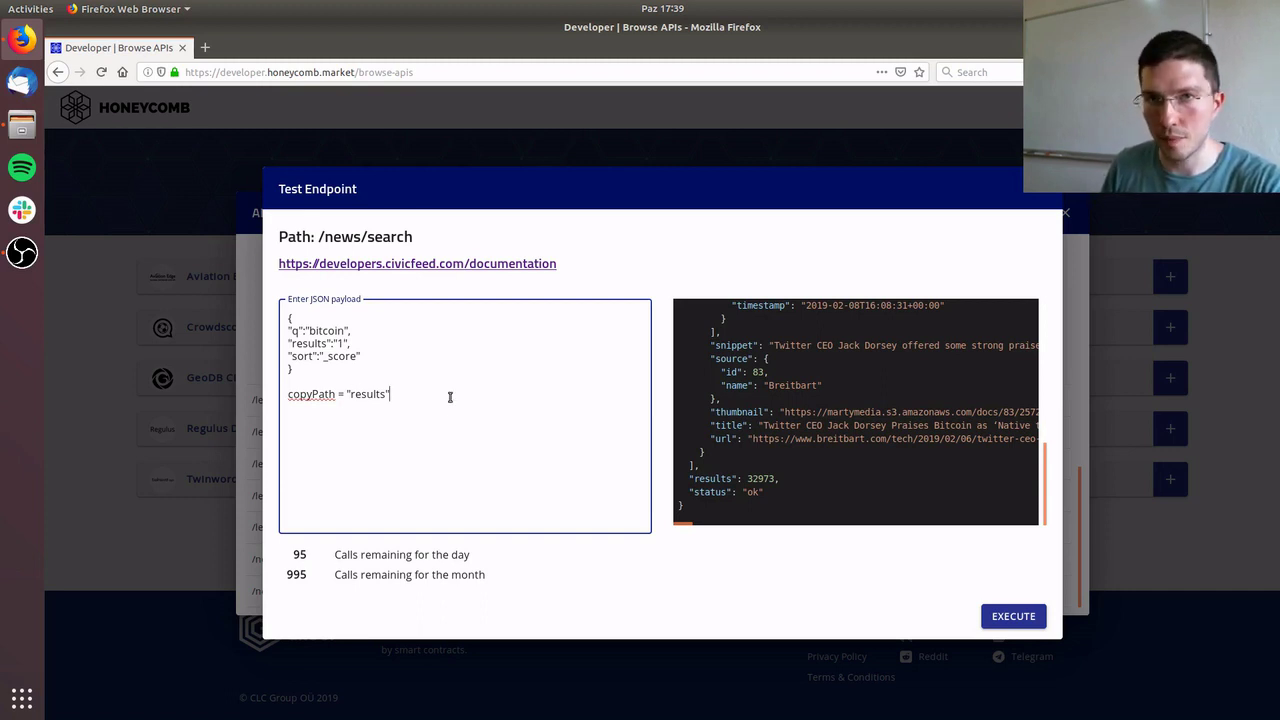
click(814, 510)
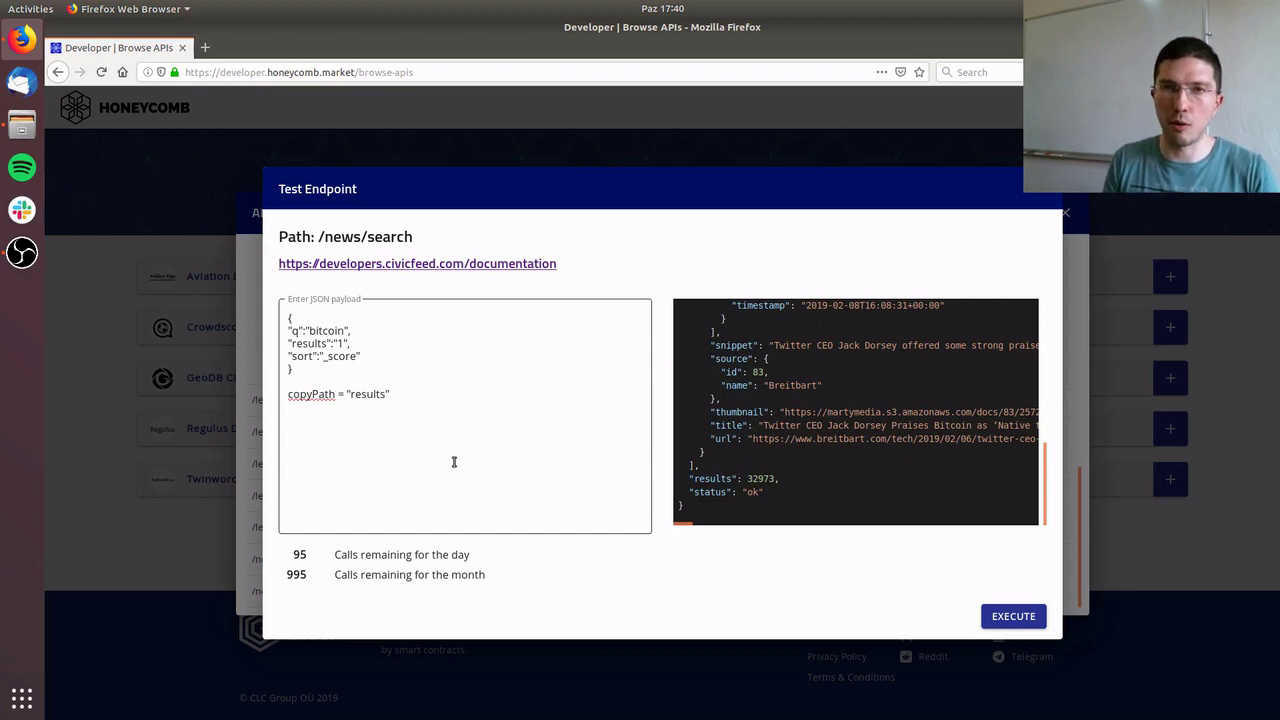
double_click(330, 394)
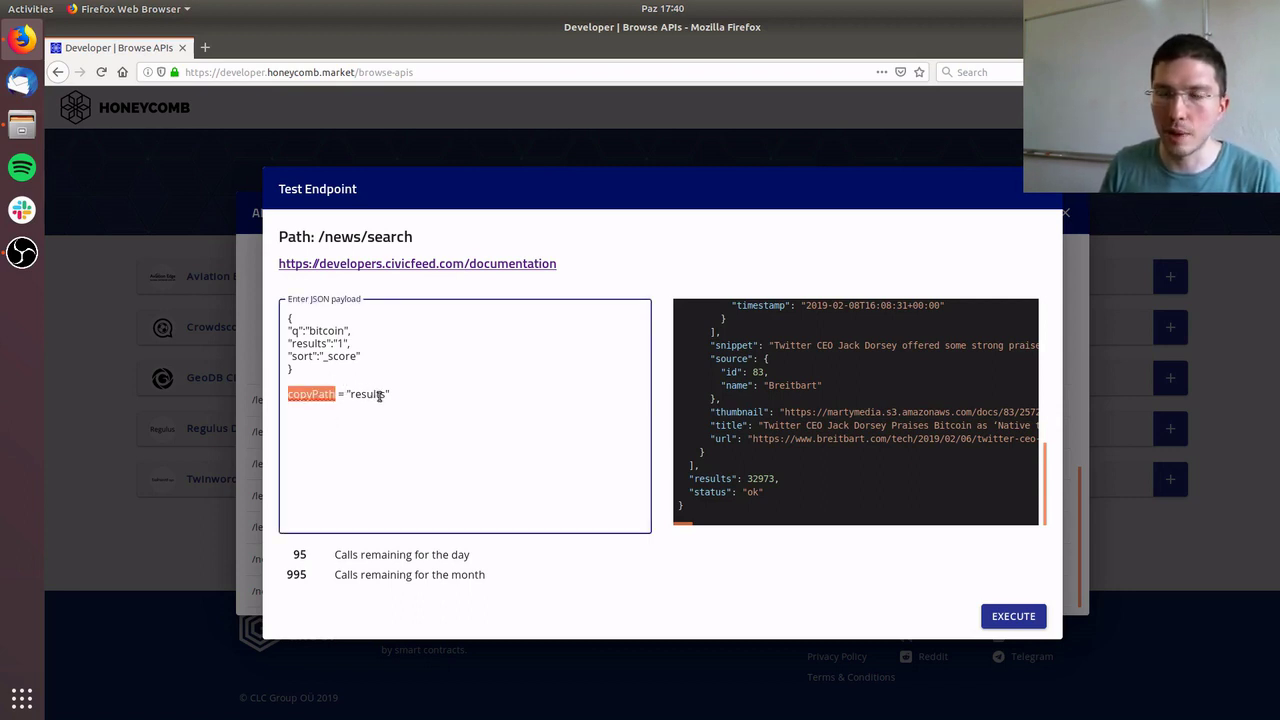
click(418, 397)
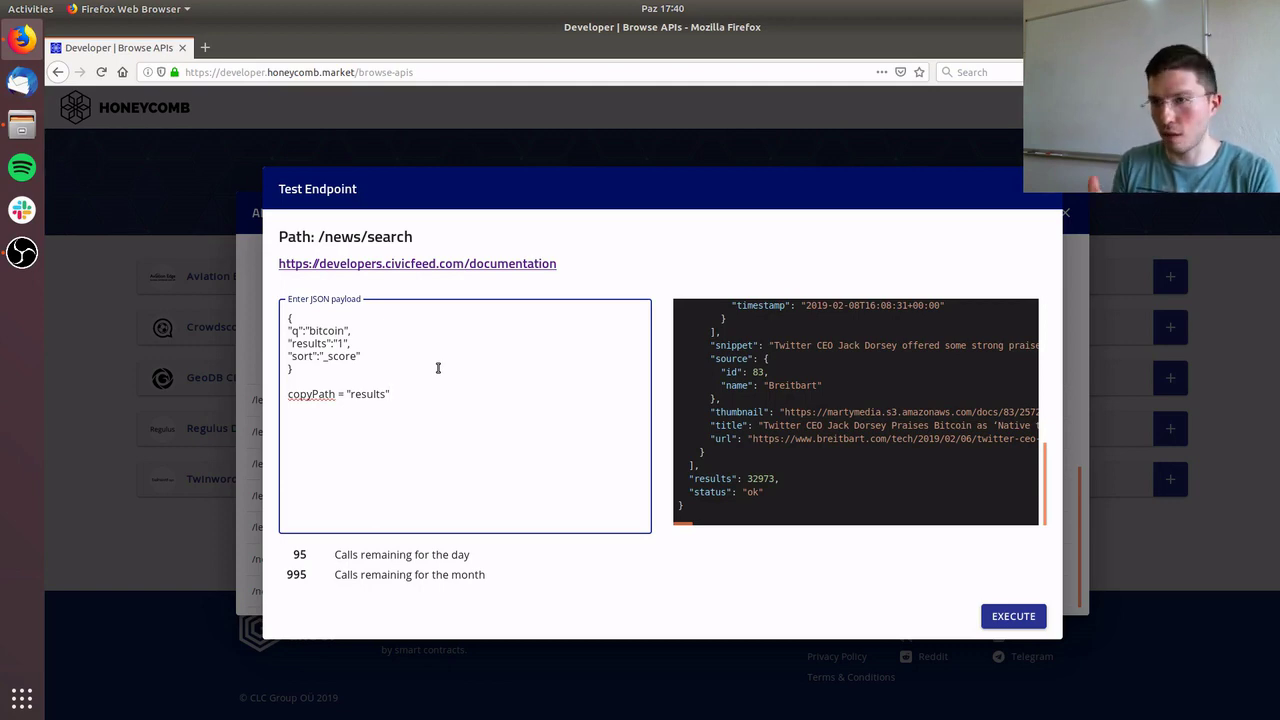
- Leave the endpoint test and list the connection jobs of /news/search for the Ropsten Test Network in UInt256 format
click(1045, 196)
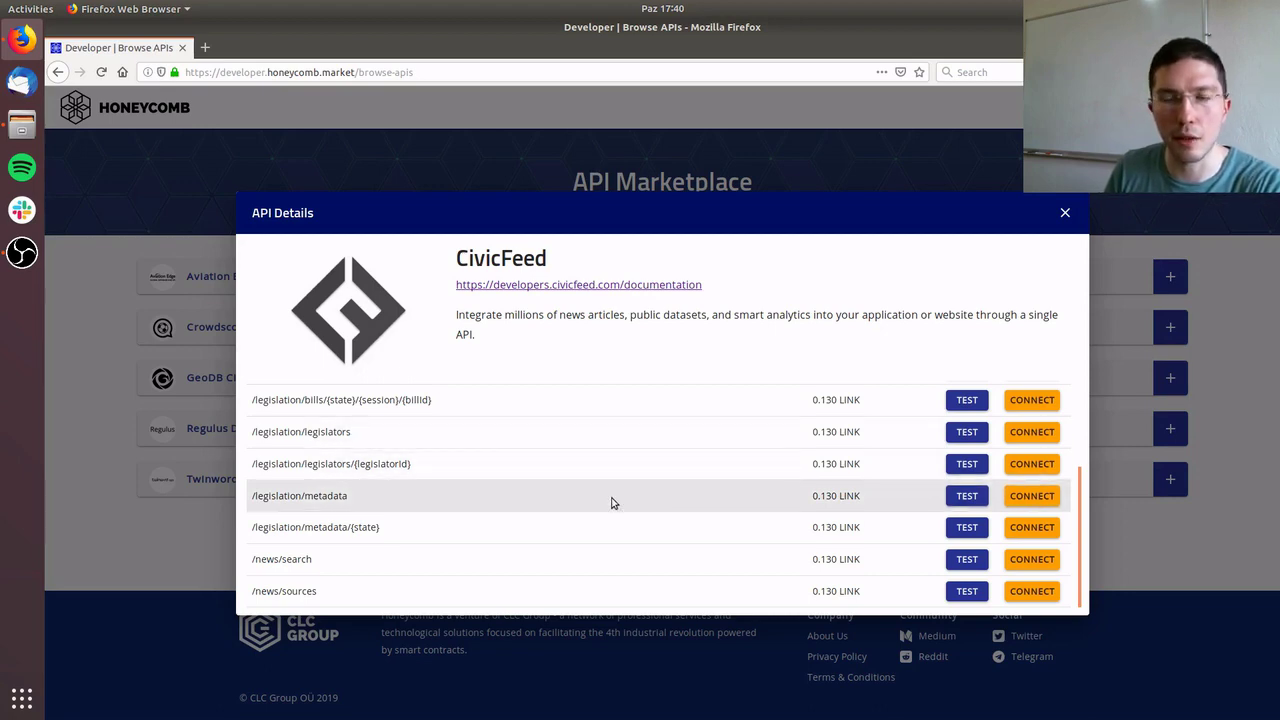
click(1034, 560)
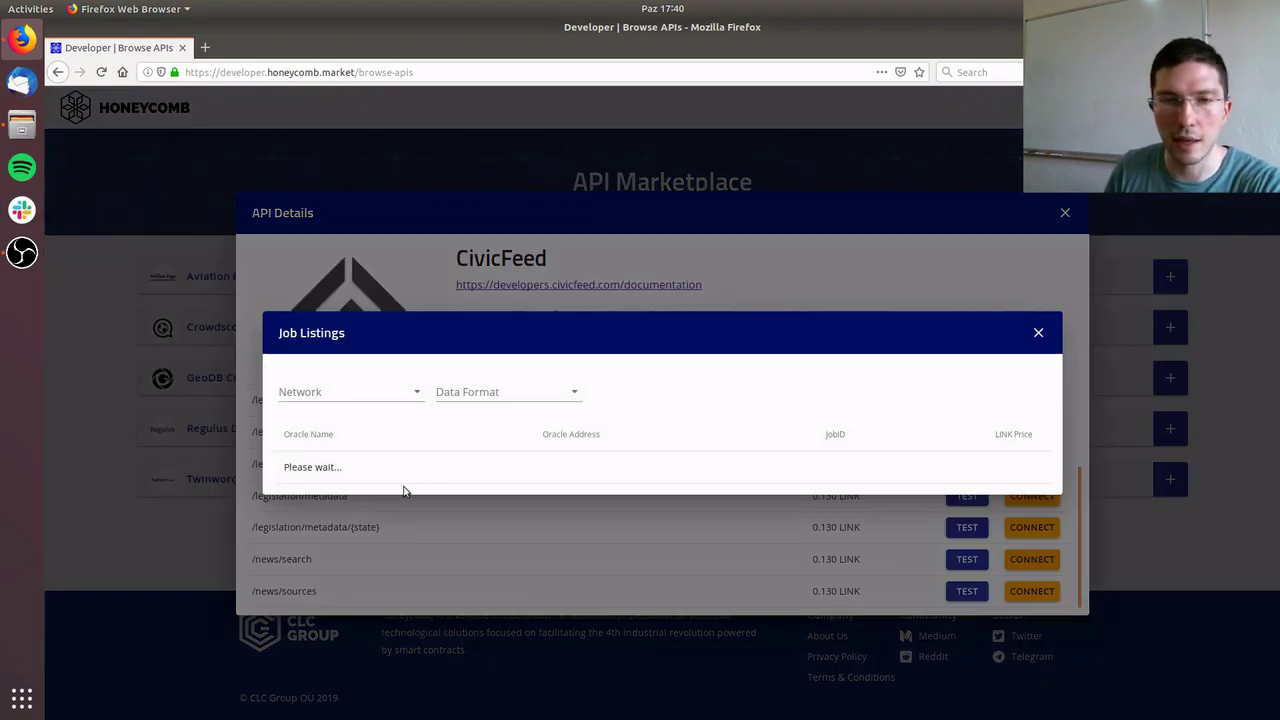
click(363, 395)
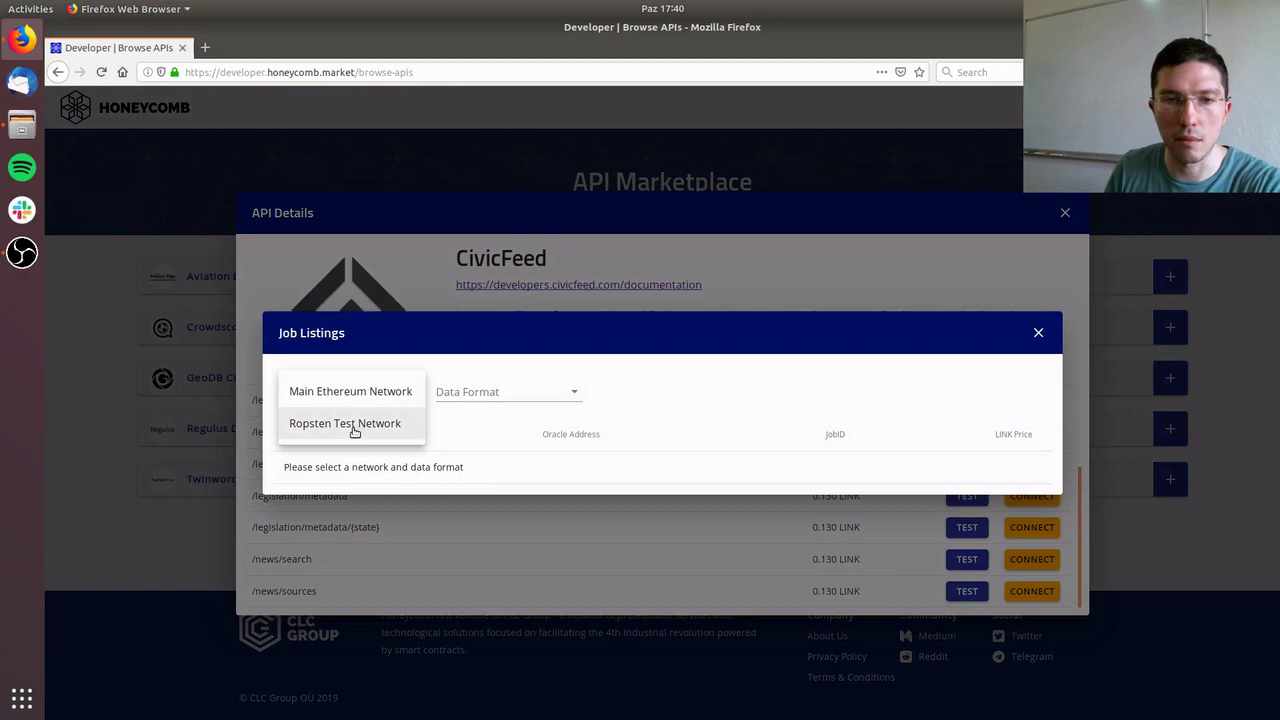
click(352, 431)
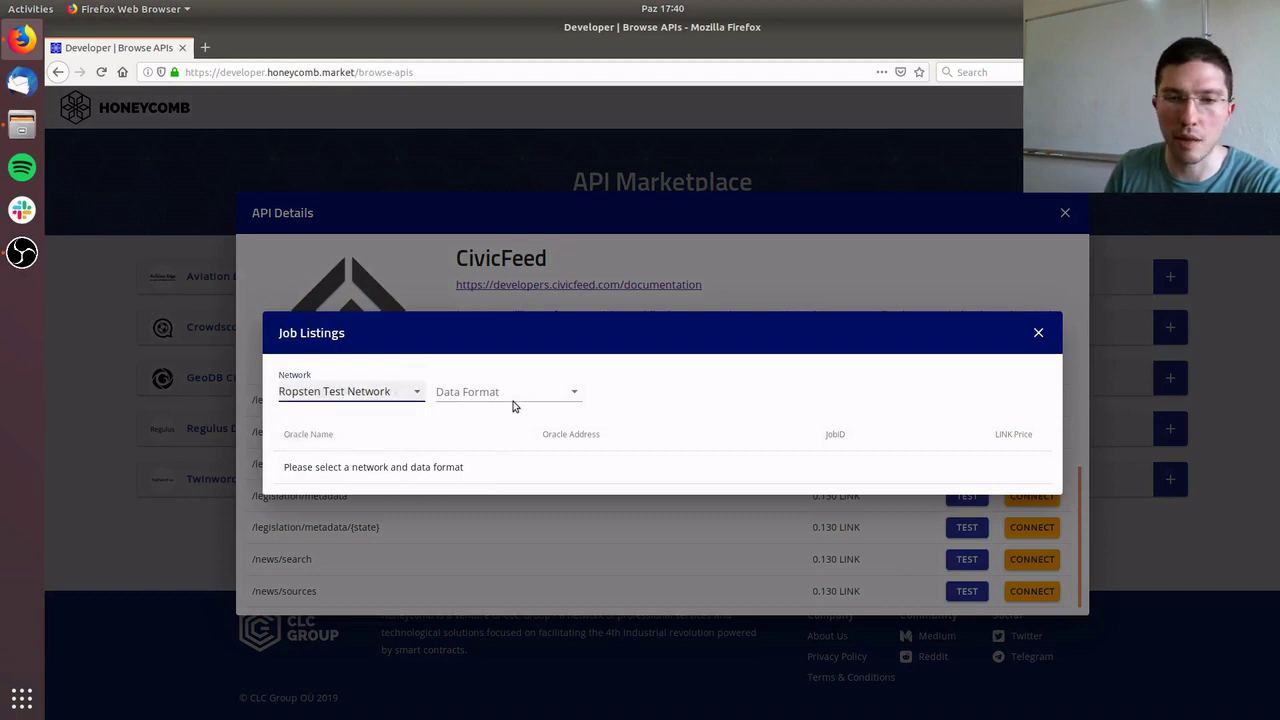
click(512, 395)
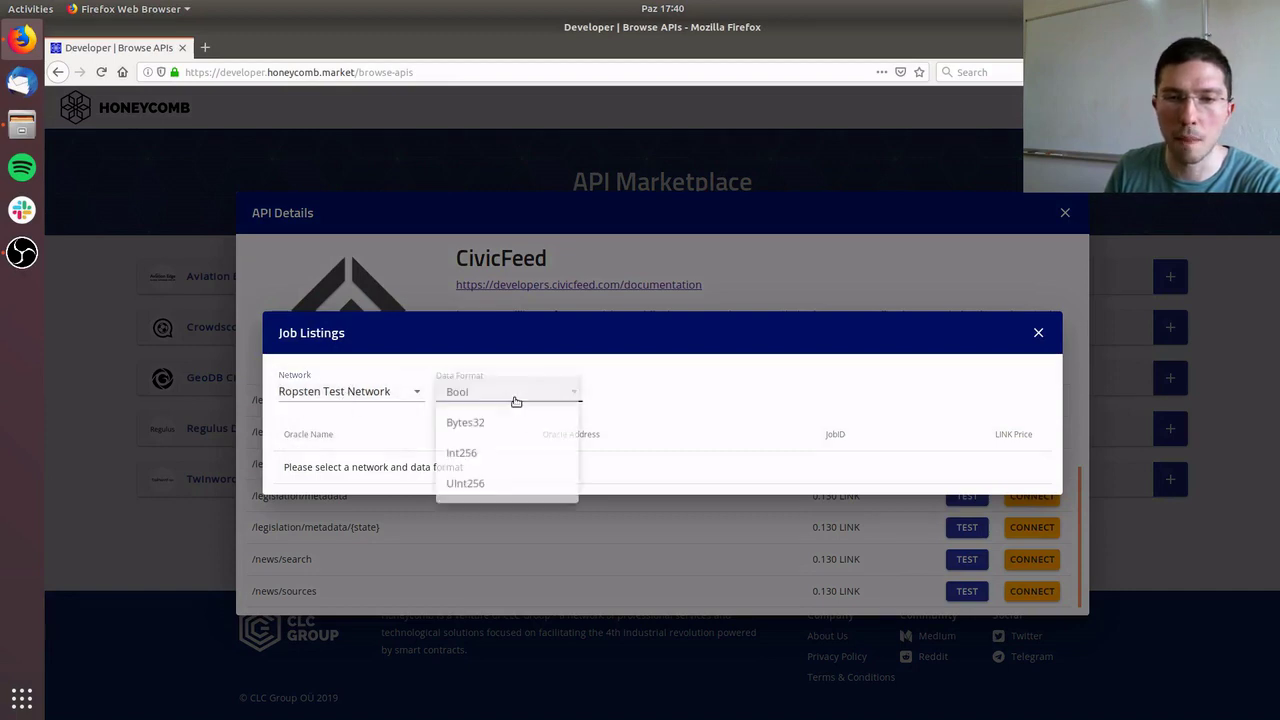
click(494, 490)
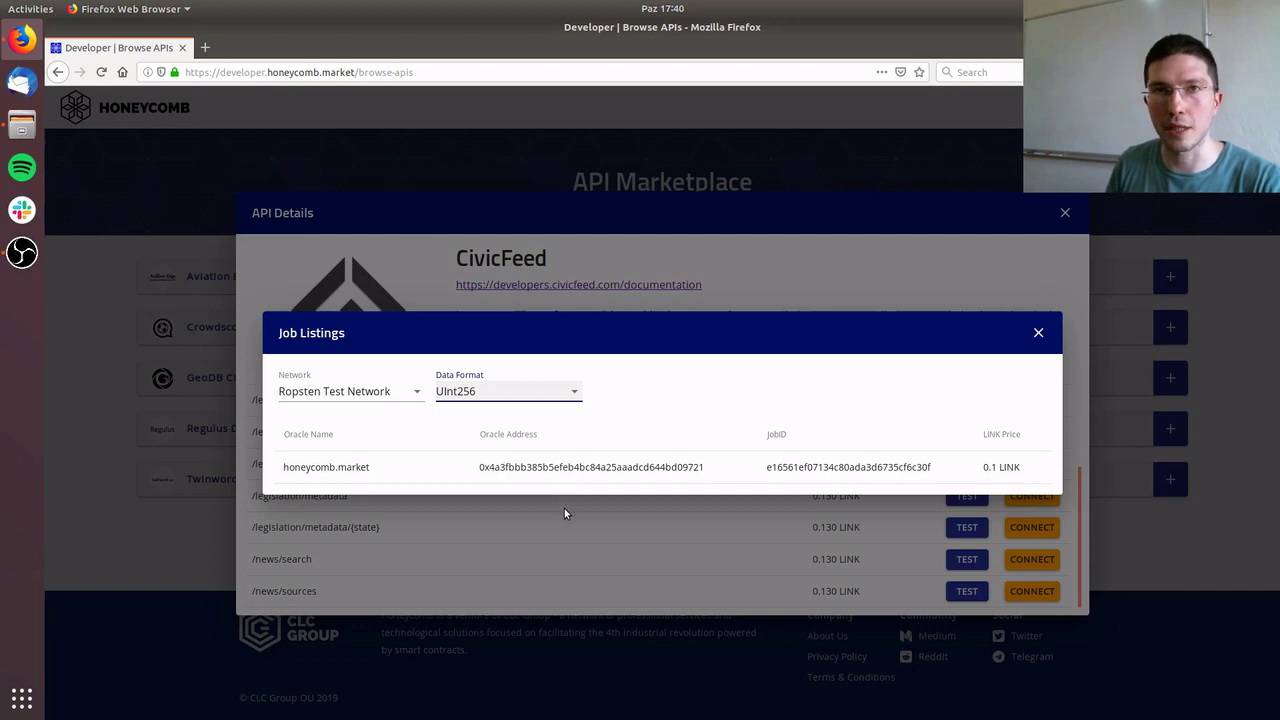
- Review the oracle address, job ID and LINK price of the honeycomb.market listing on Ropsten
click(579, 466)
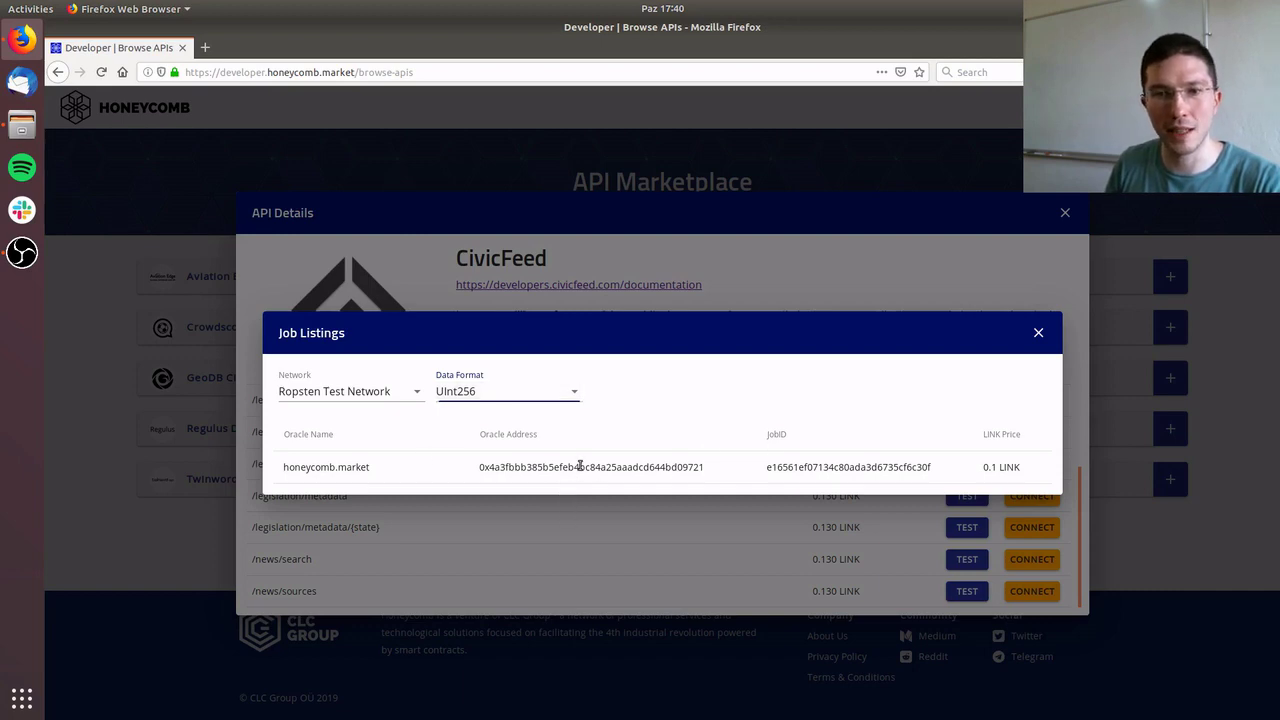
double_click(579, 466)
double_click(845, 462)
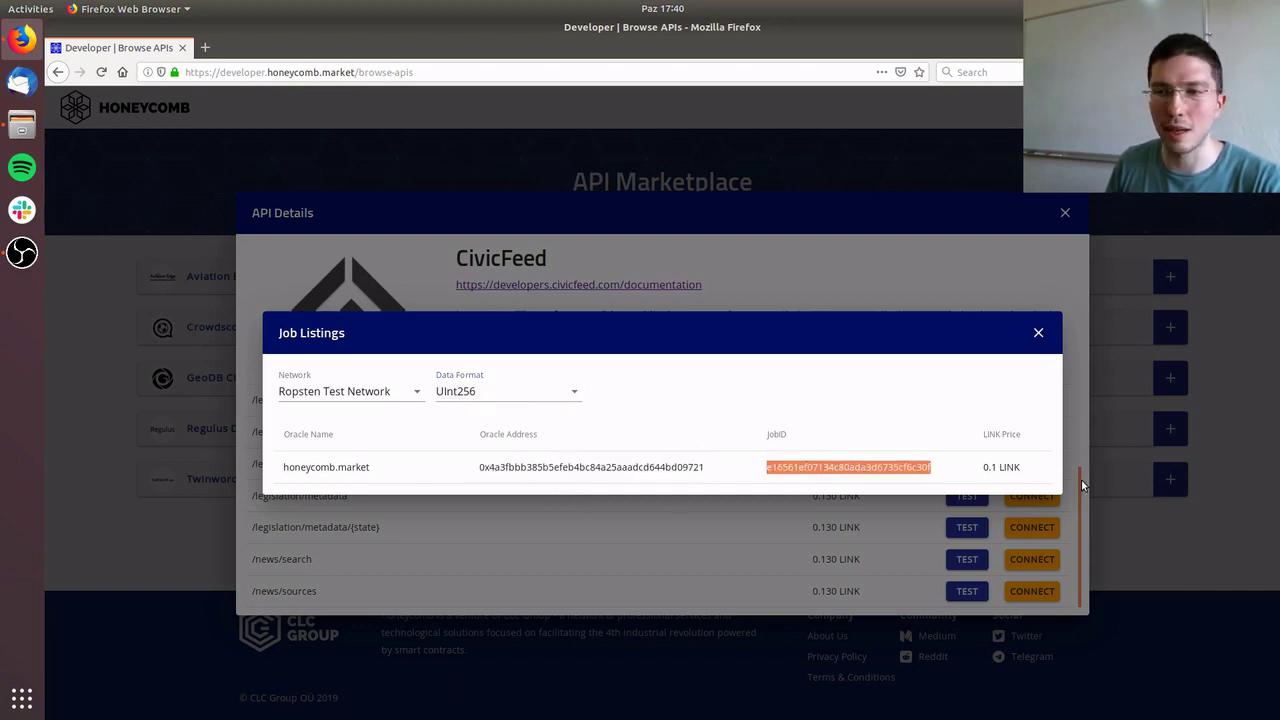
double_click(1010, 467)
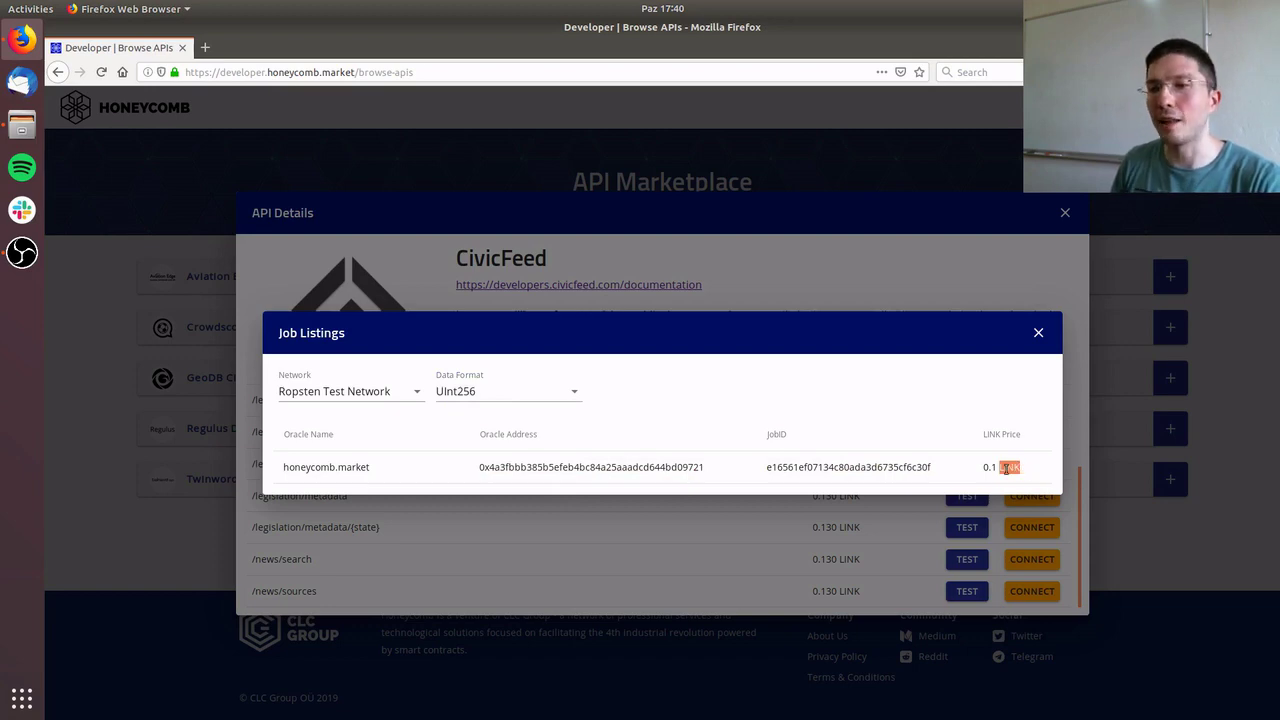
click(1006, 468)
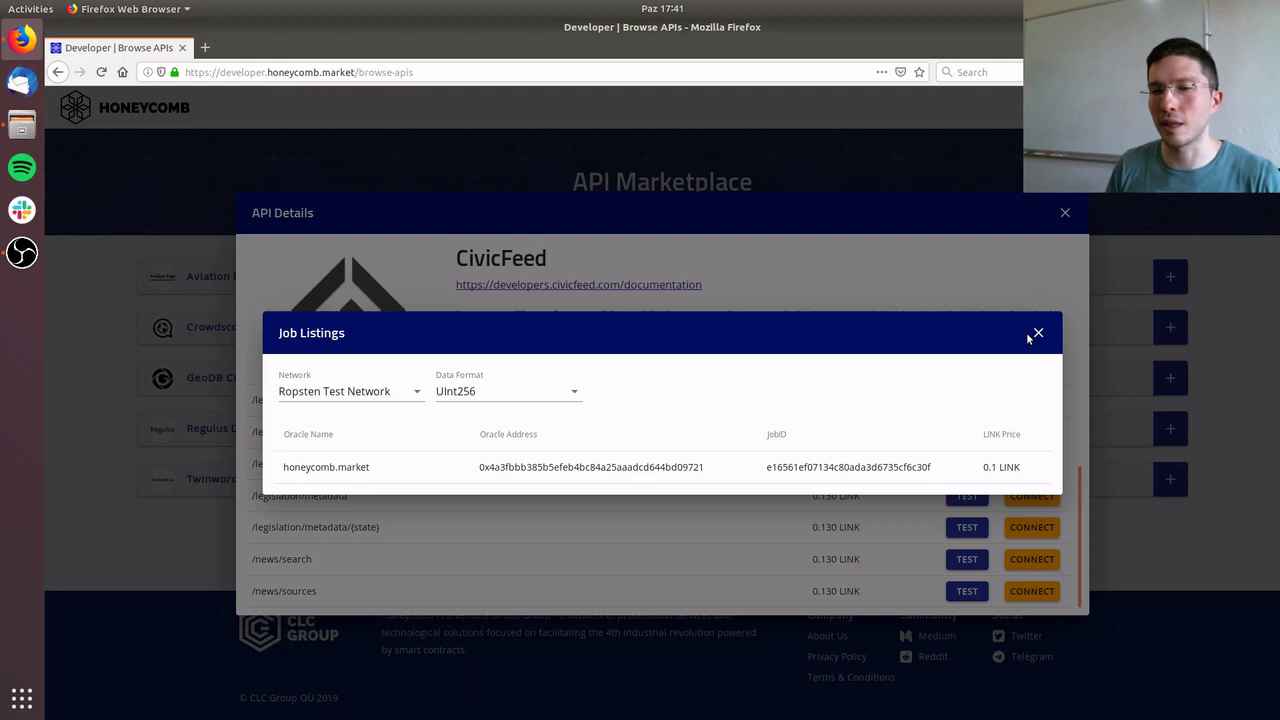
- Switch the job listings to the Main Ethereum Network and check the listing's LINK price
click(372, 388)
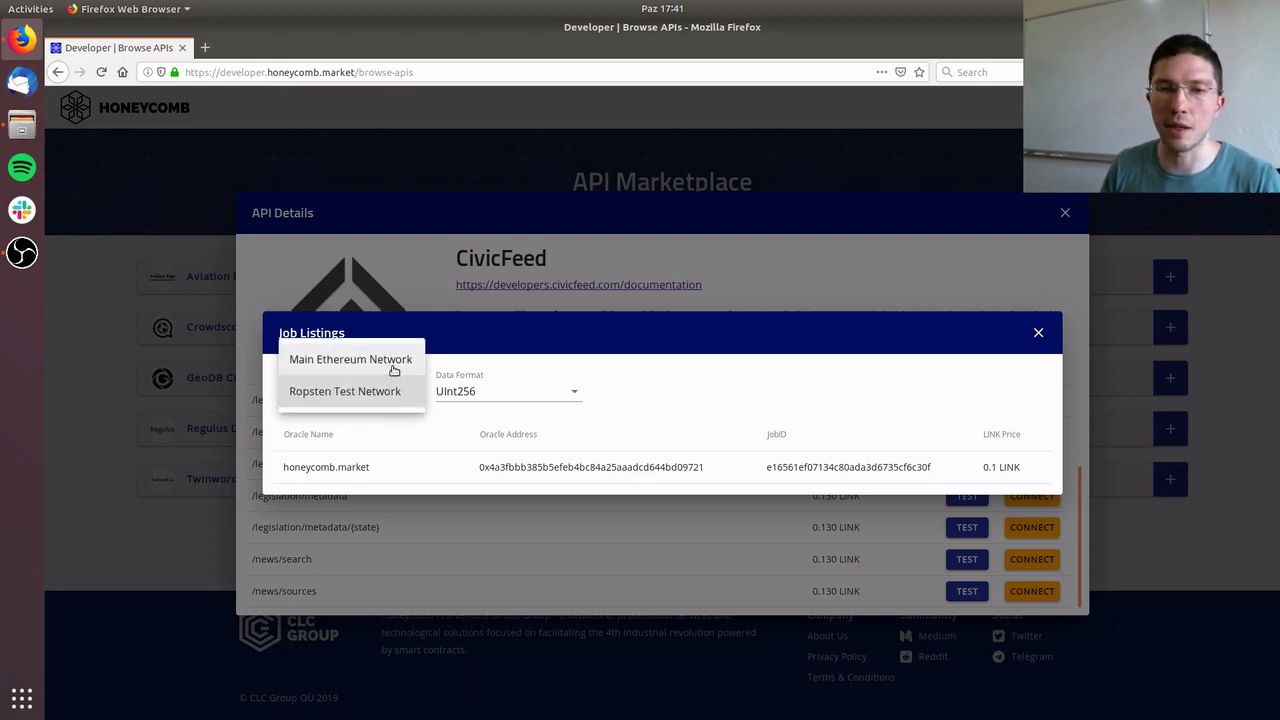
click(394, 362)
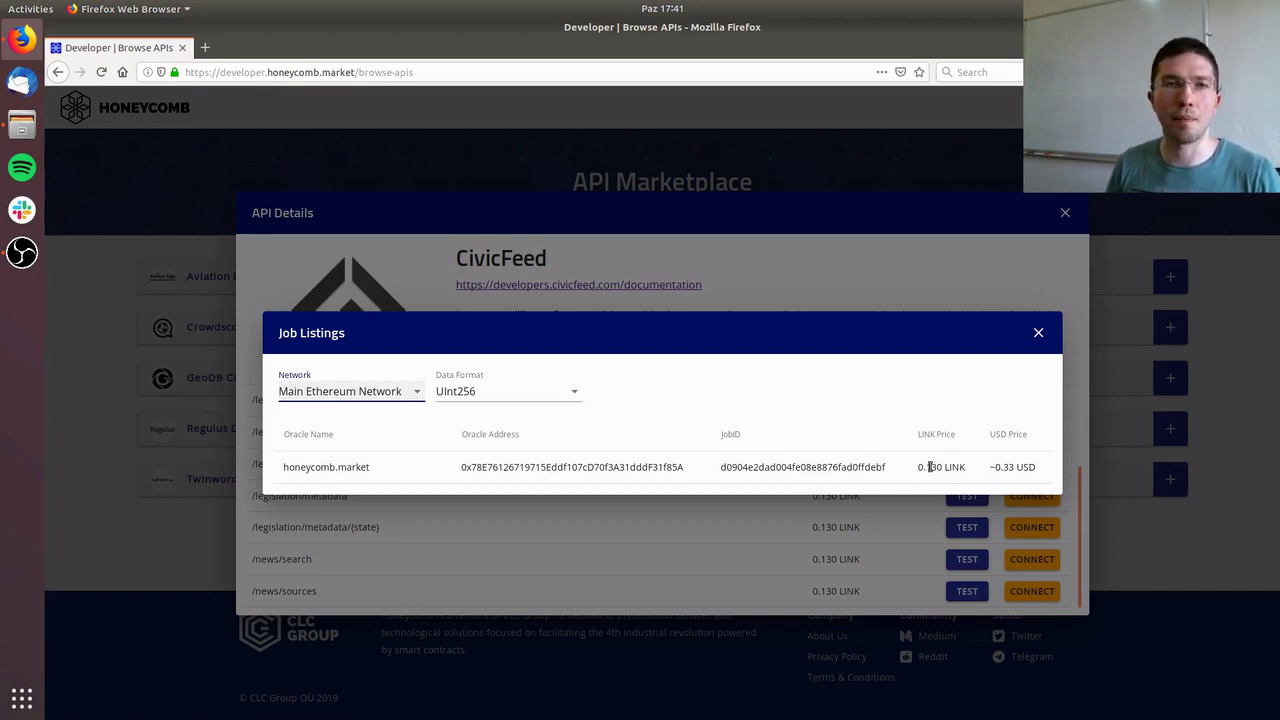
drag(917, 467, 968, 479)
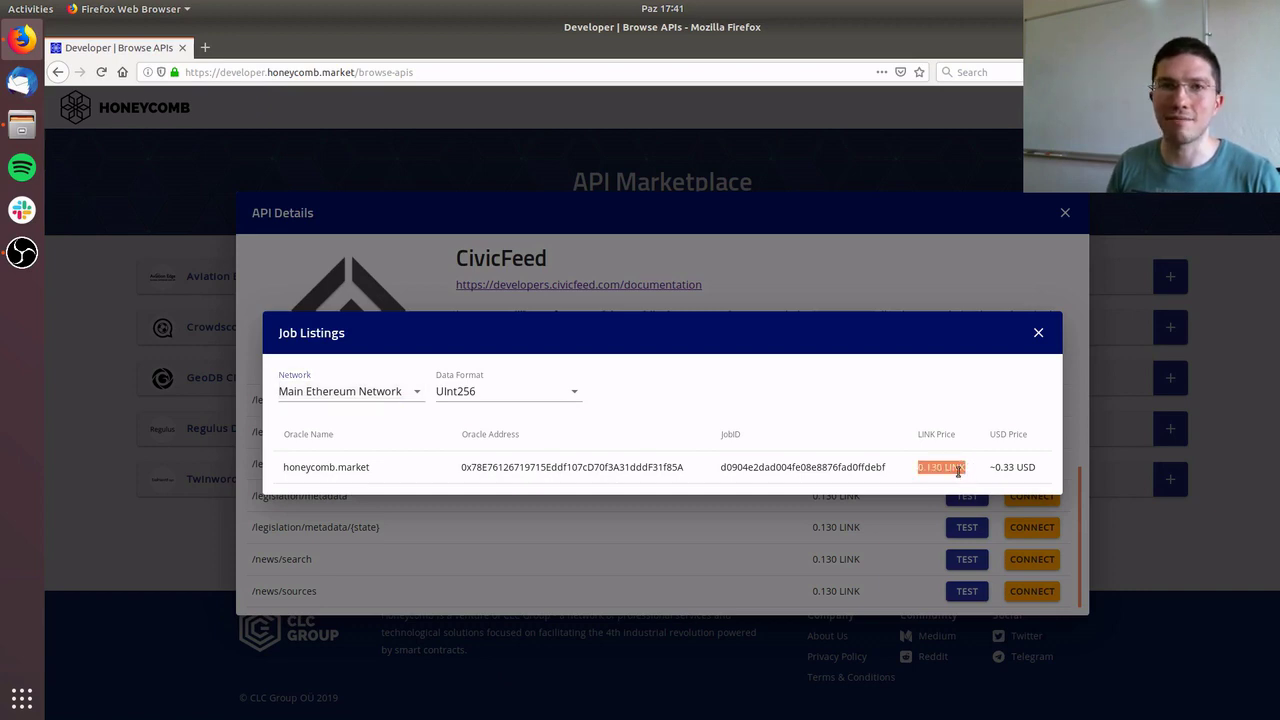
click(958, 468)
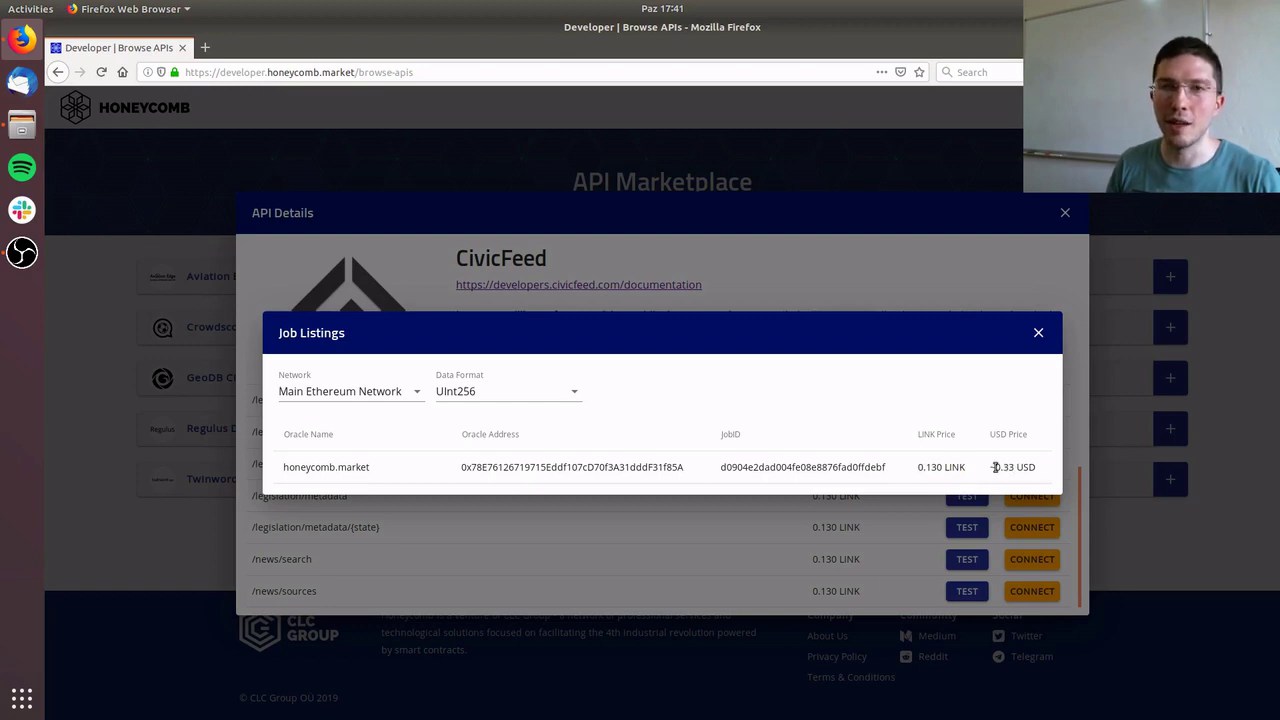
- Examine the honeycomb.market listing's USD price and job ID on the Main Ethereum Network, along with the available data formats
drag(991, 469, 1040, 474)
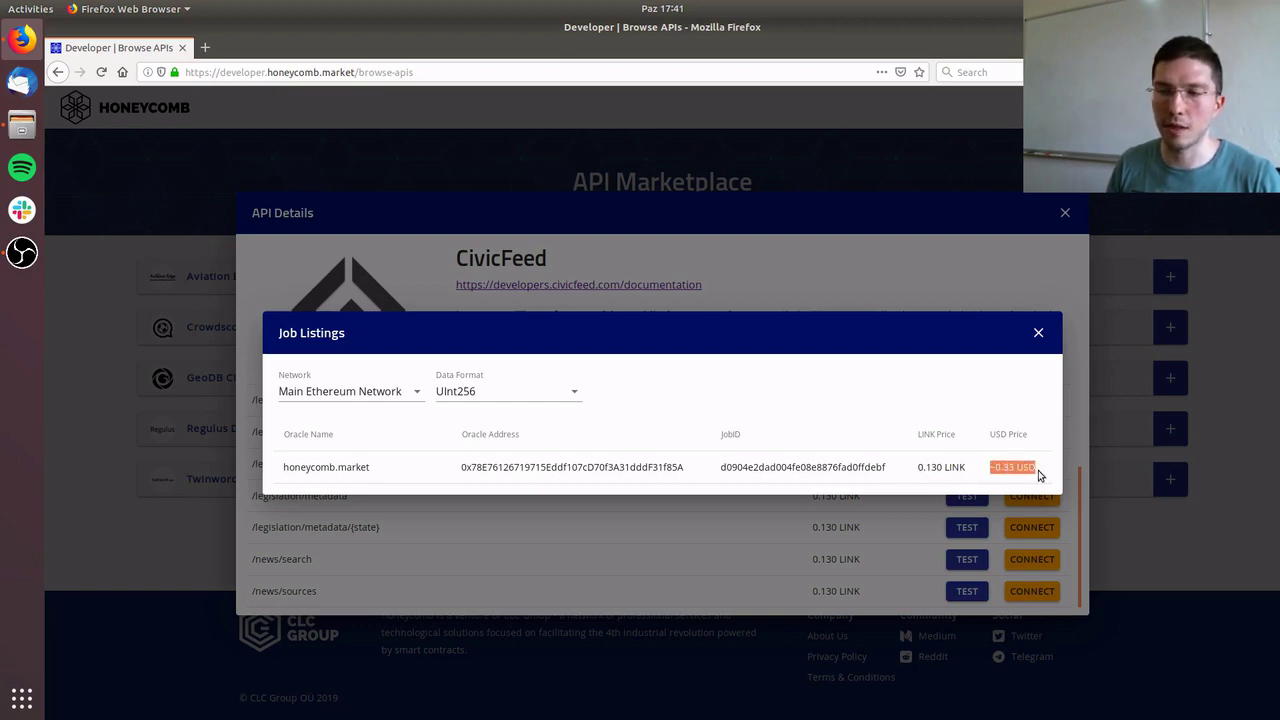
click(1040, 476)
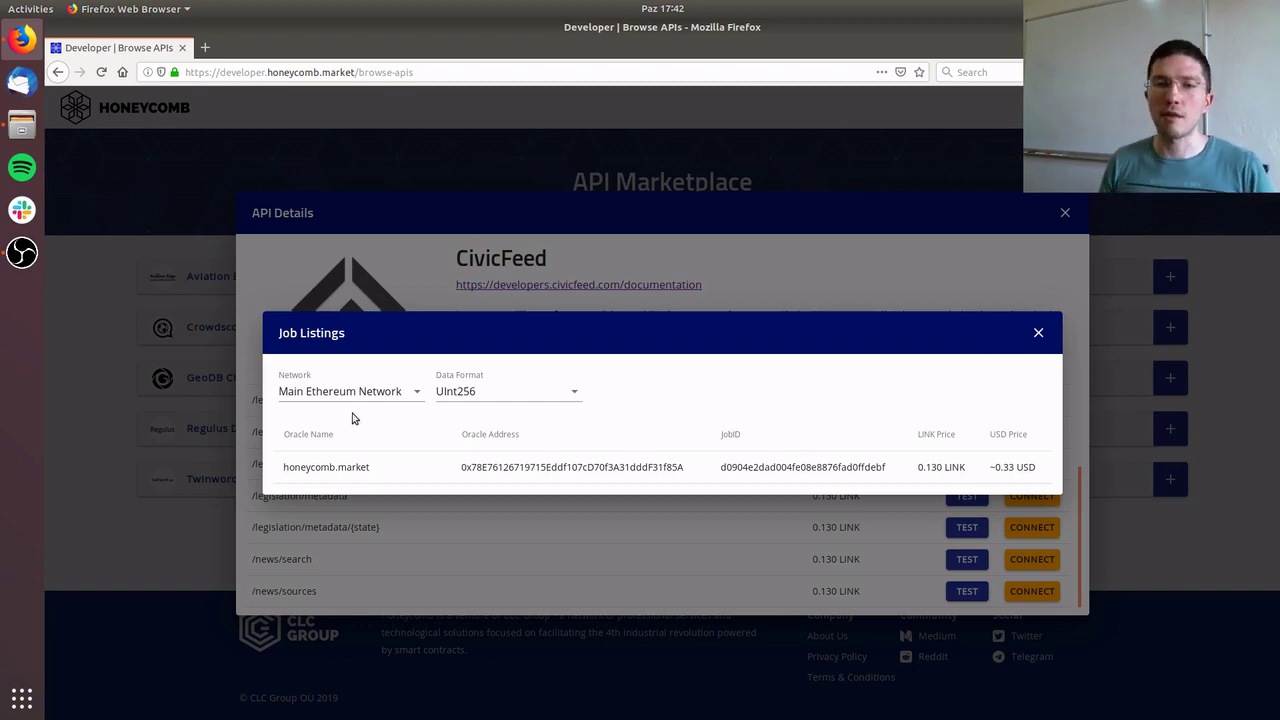
click(532, 393)
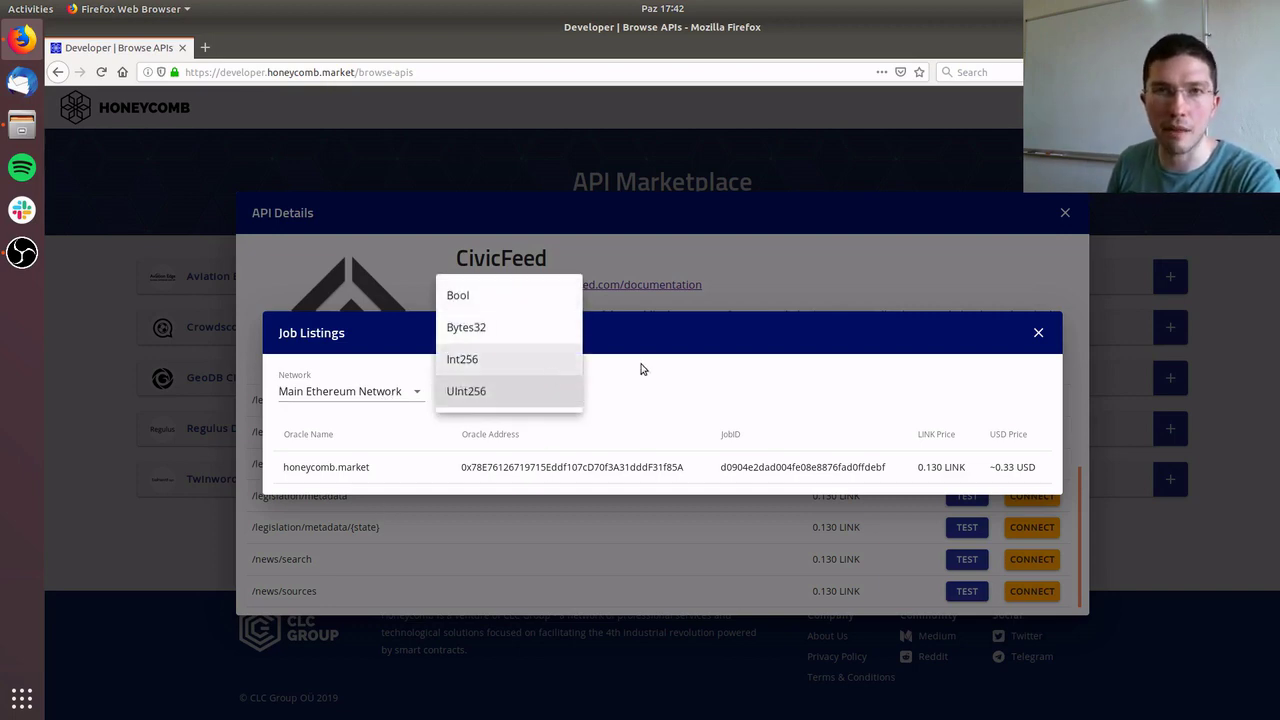
click(690, 390)
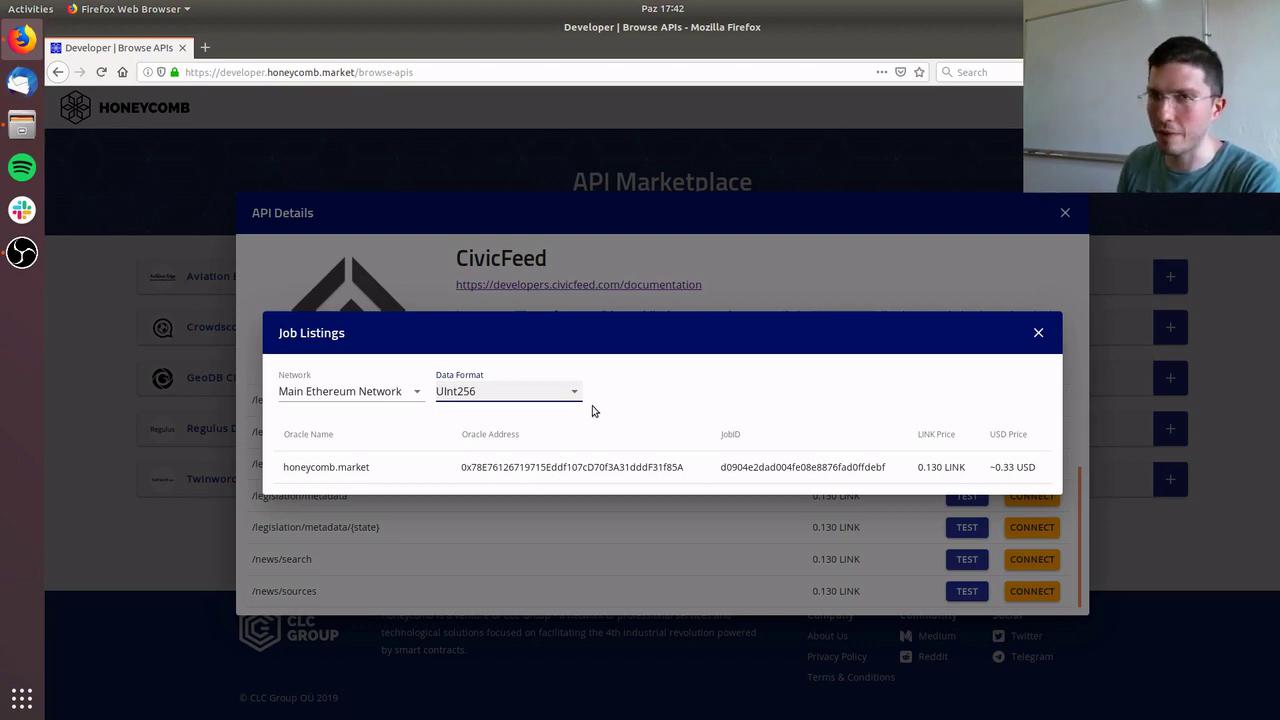
double_click(794, 467)
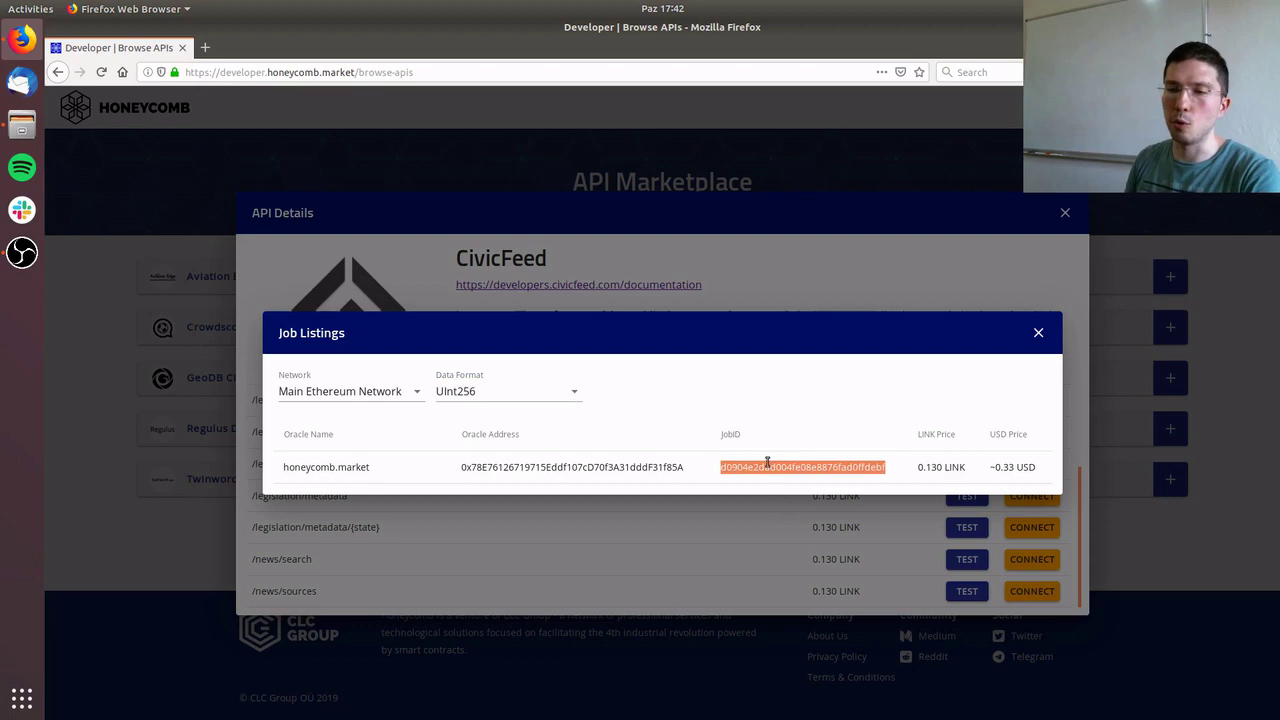
click(767, 462)
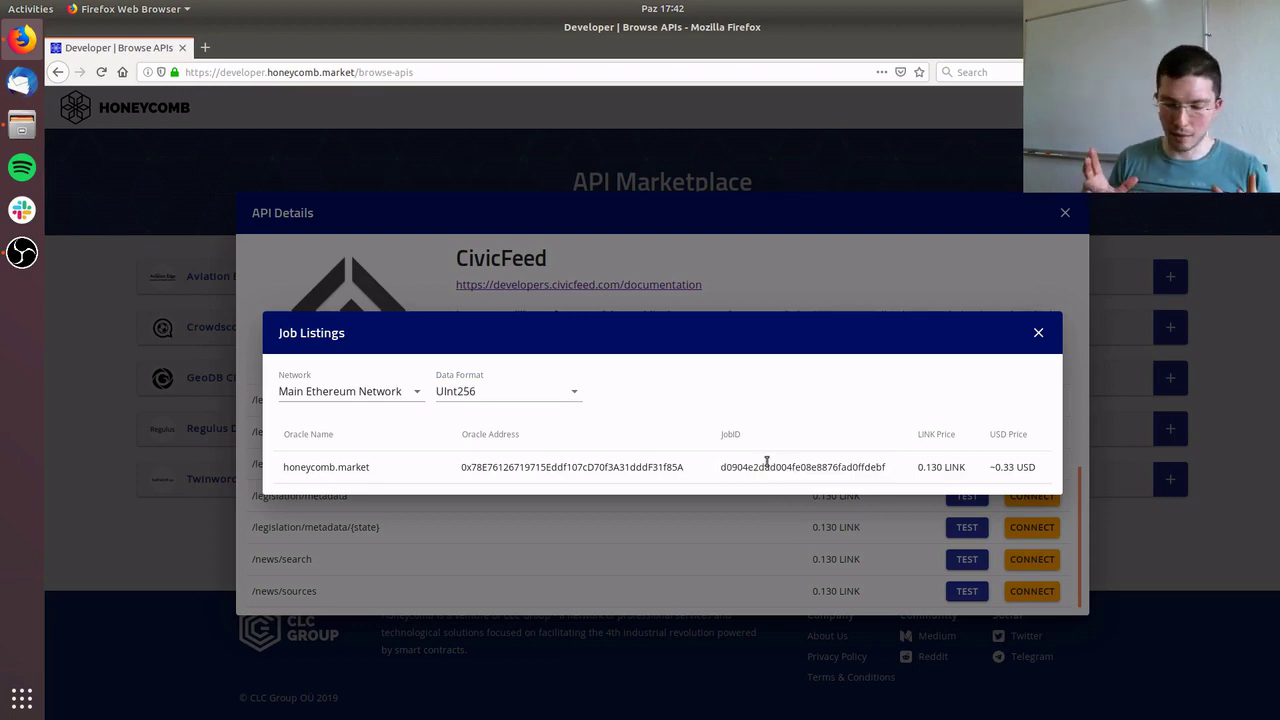